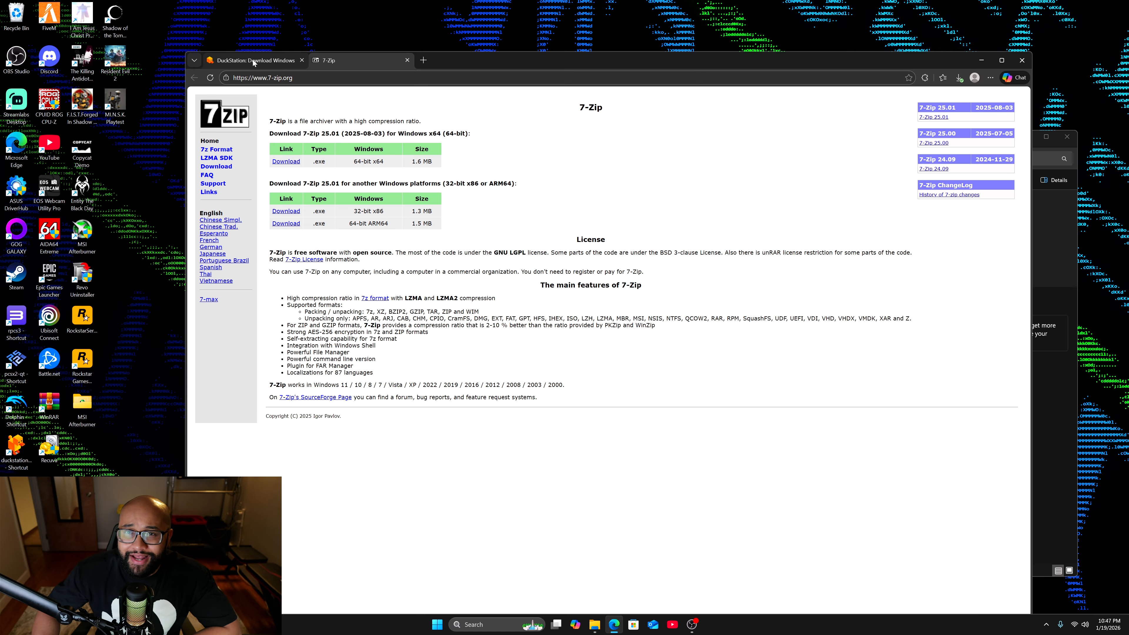
Show the DuckStation Windows download page, and switch from the browser to the Downloads folder in File Explorer.
mouse_move(252, 60)
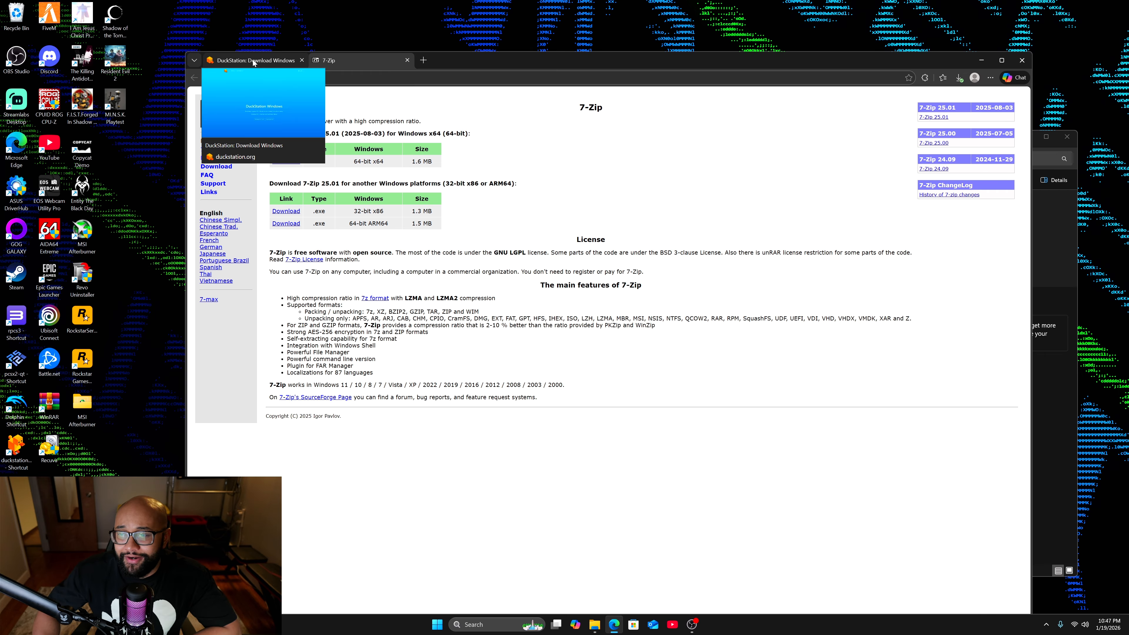
left_click(253, 59)
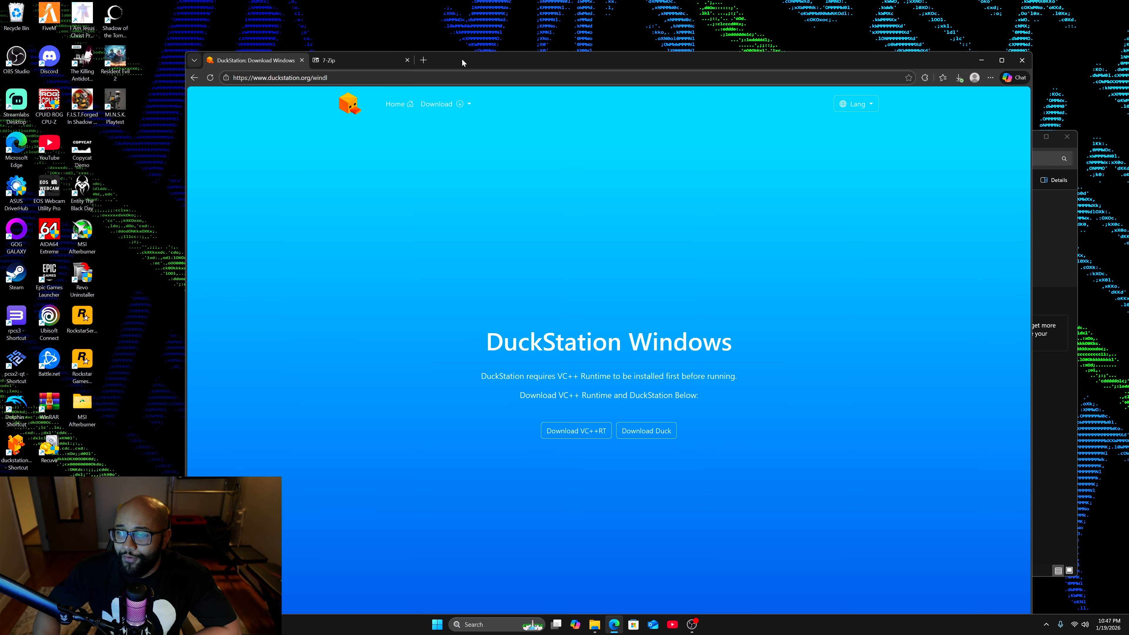
left_click(982, 60)
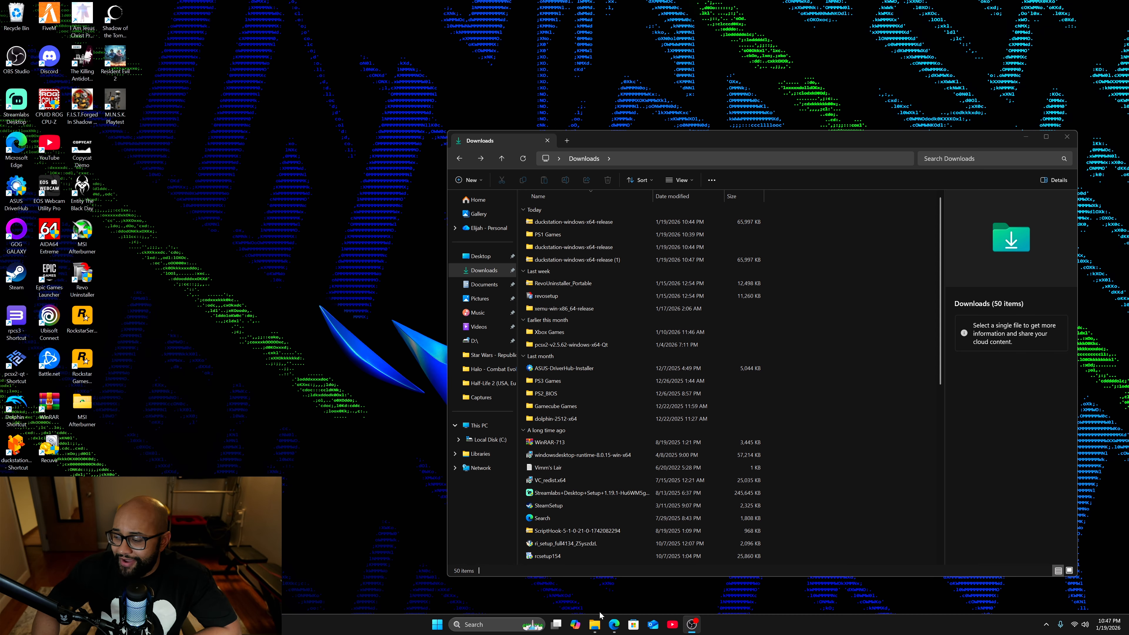
left_click(595, 624)
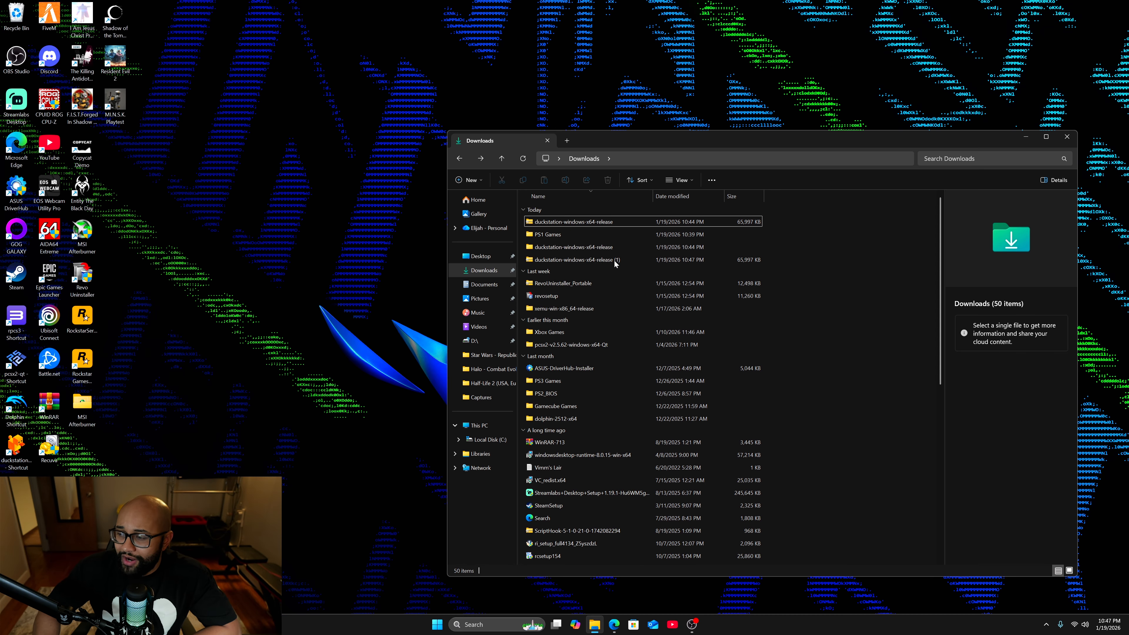
Delete the duplicate archive duckstation-windows-x64-release (1) from the Downloads folder.
left_click(594, 262)
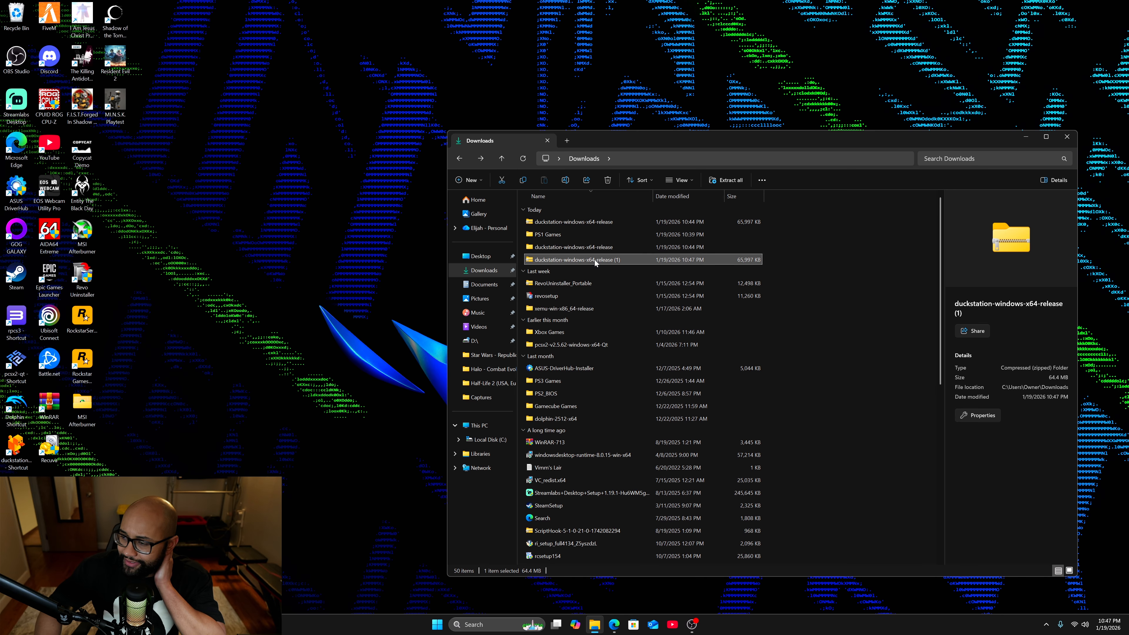
right_click(594, 259)
left_click(725, 273)
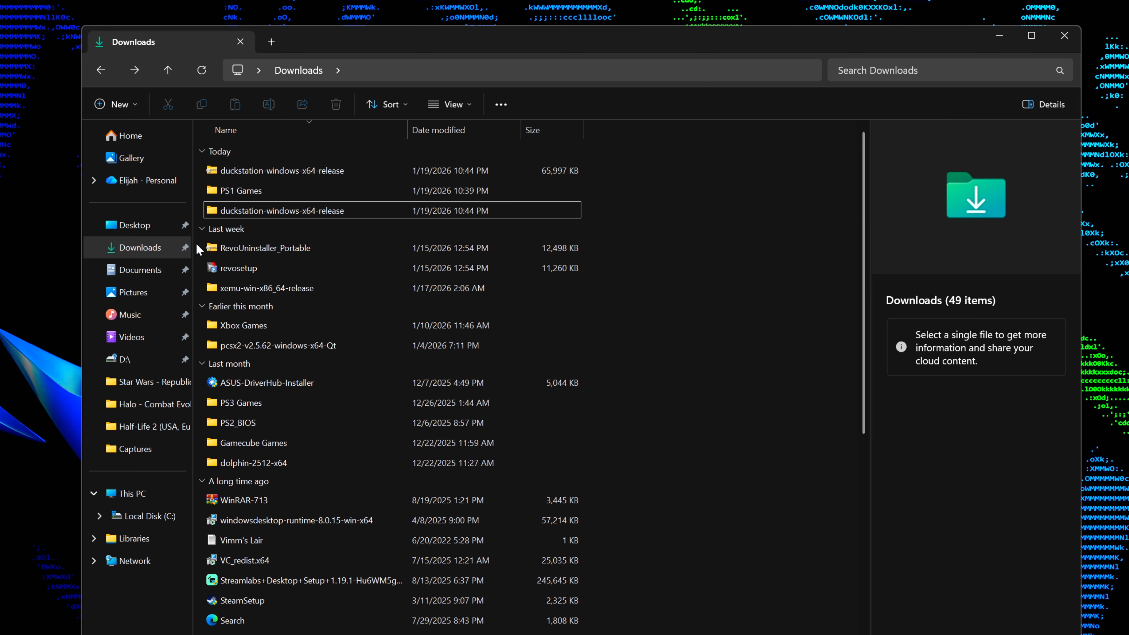
Extract the duckstation-windows-x64-release archive into its own folder with 7-Zip, overwriting all existing files, and delete the archive.
left_click(260, 174)
right_click(260, 174)
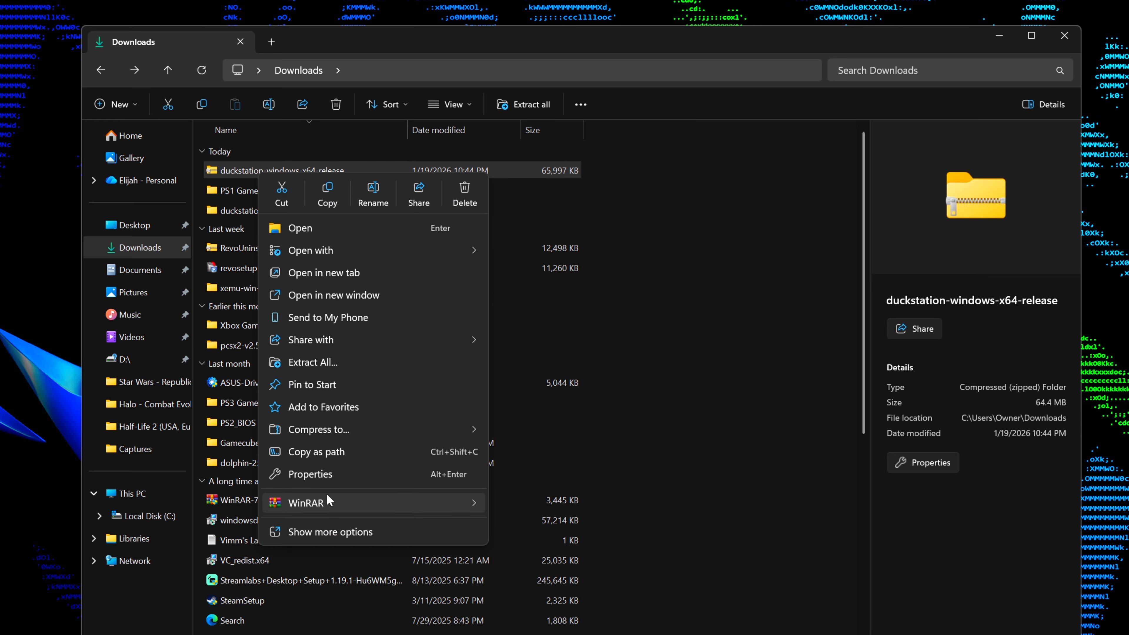
left_click(322, 532)
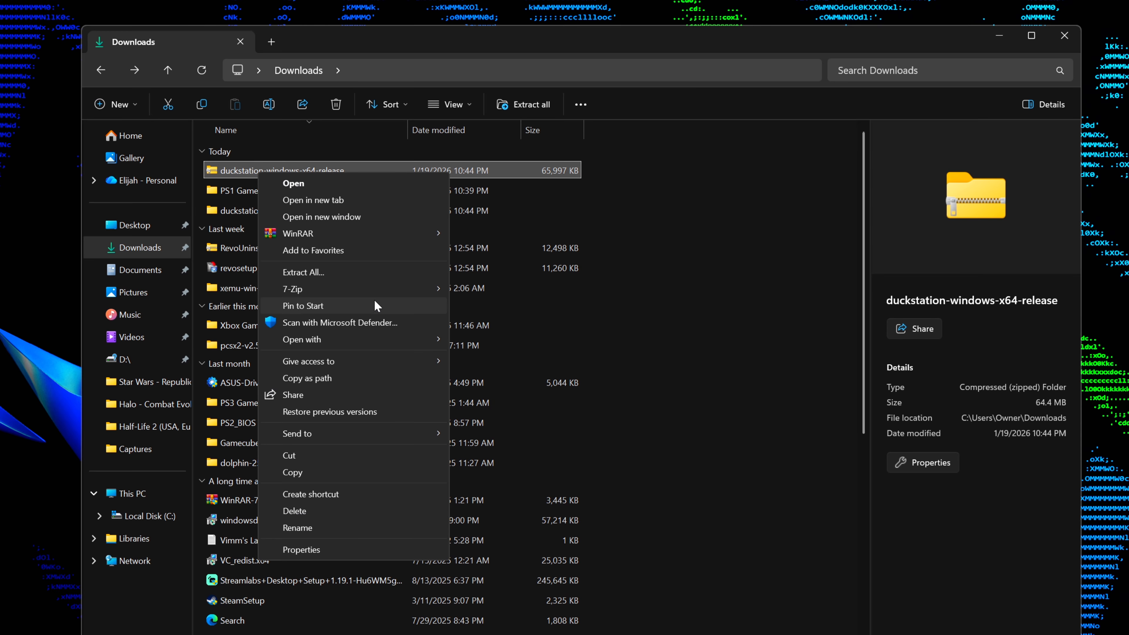
mouse_move(380, 287)
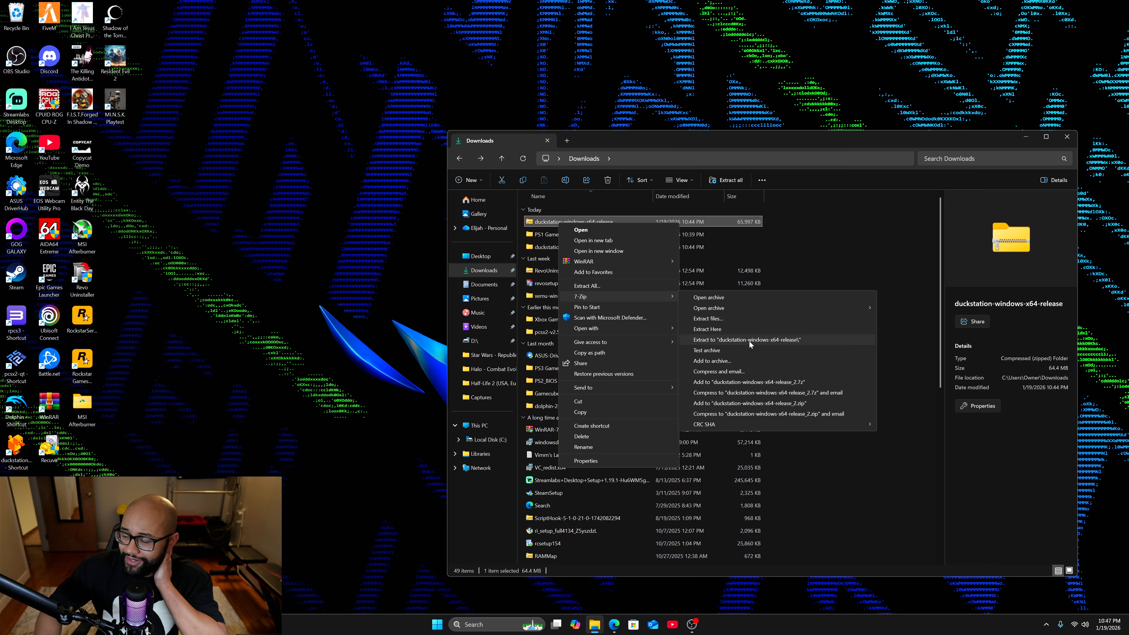
left_click(561, 361)
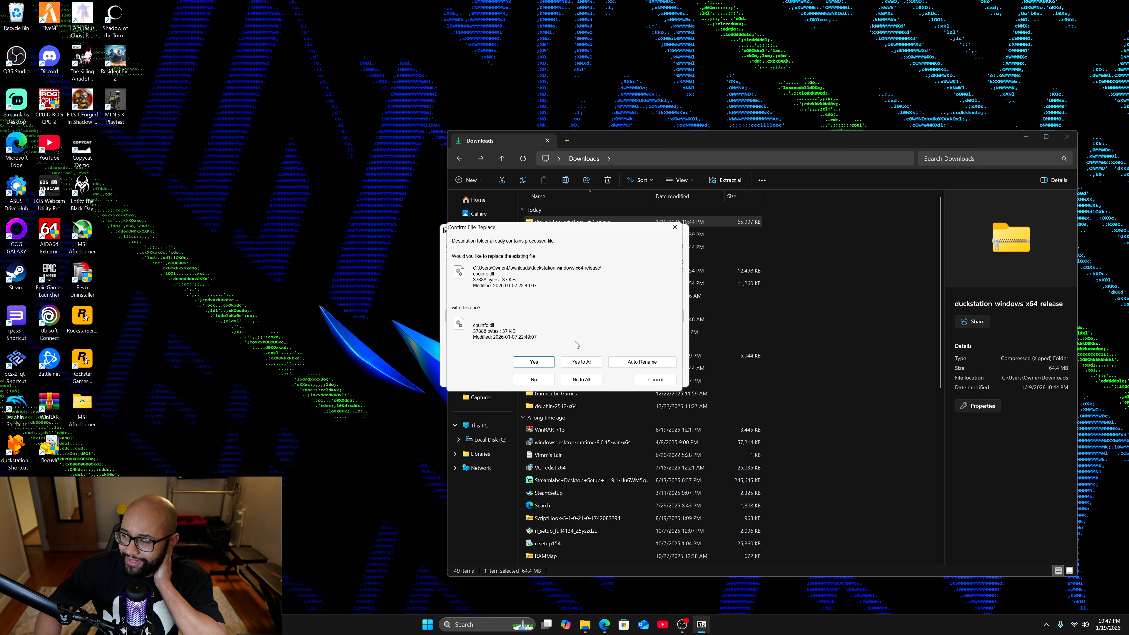
left_click(580, 362)
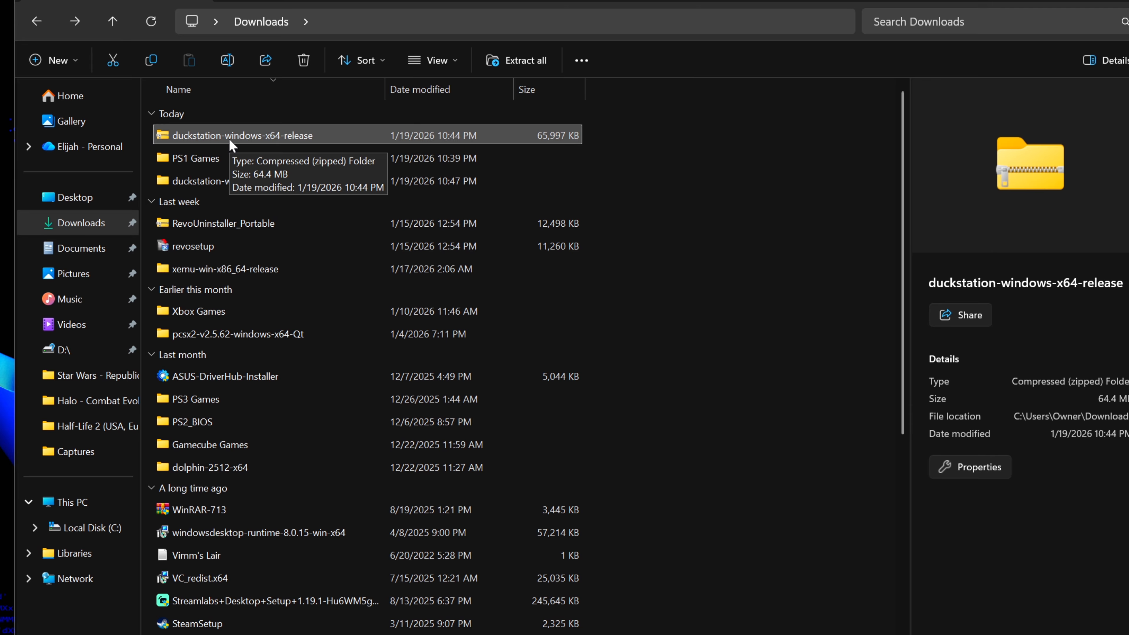
right_click(228, 139)
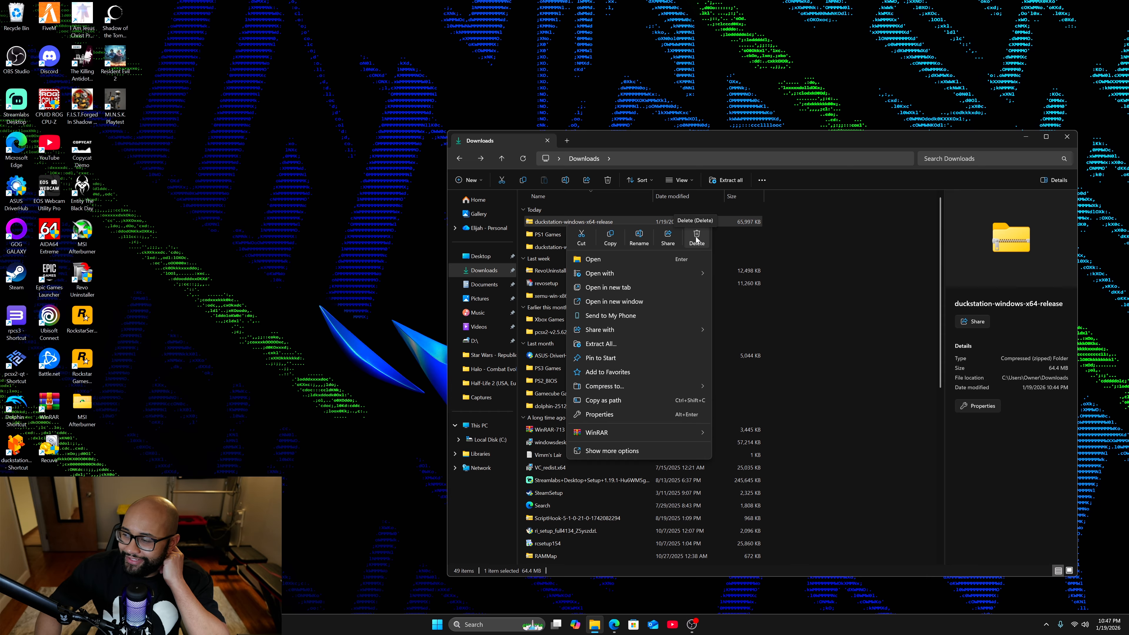
left_click(452, 168)
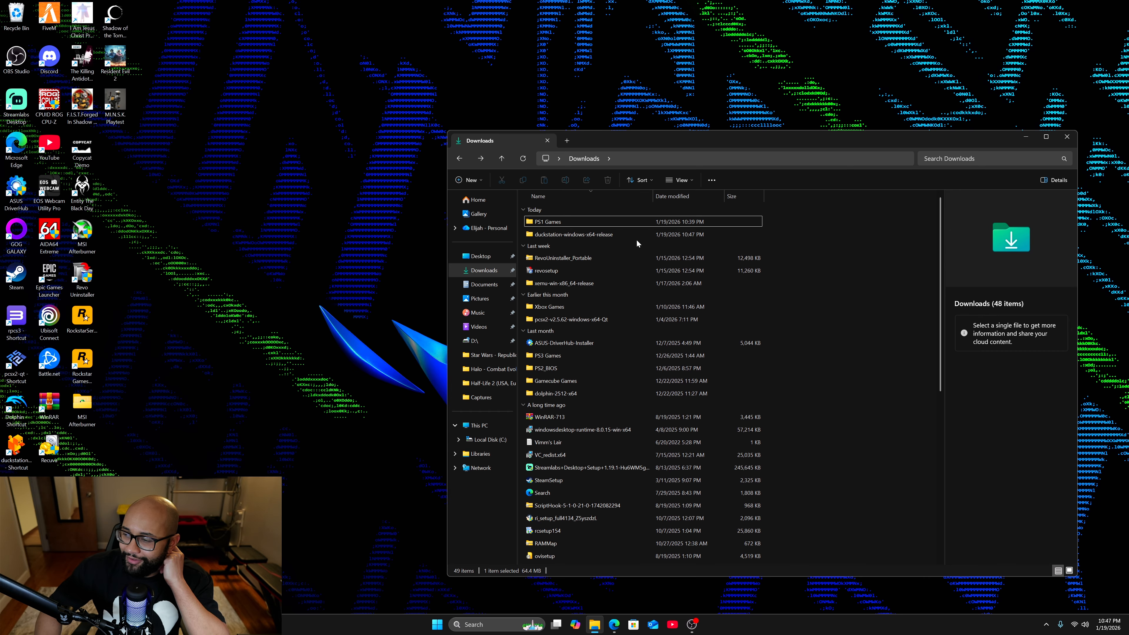
Open the extracted duckstation-windows-x64-release folder and check the contents of its Bios subfolder.
double_click(594, 236)
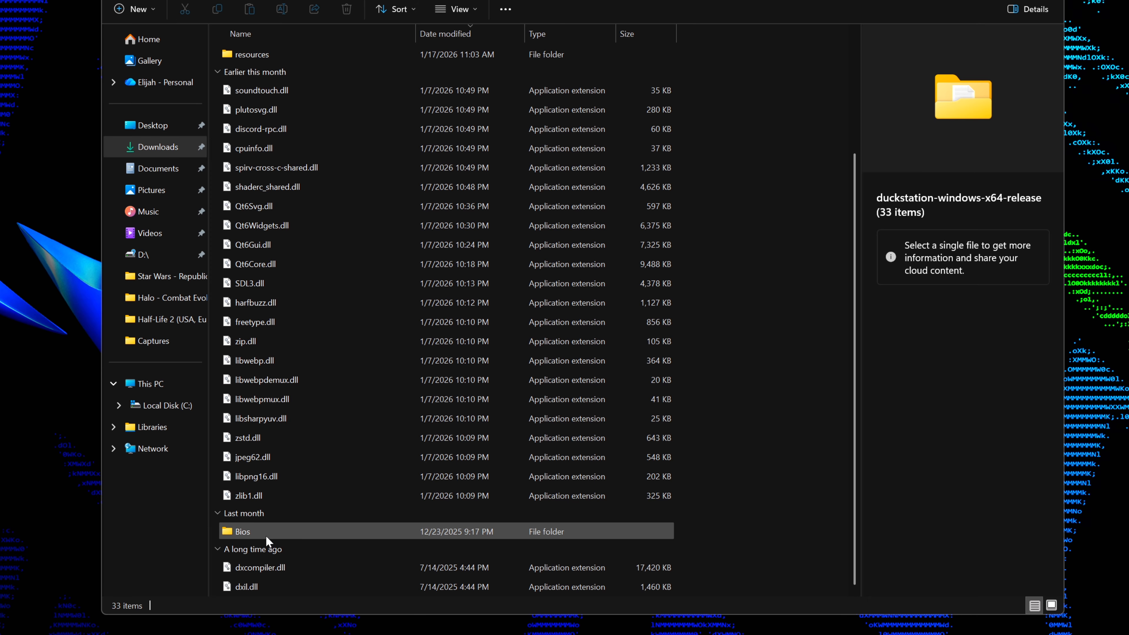
right_click(344, 378)
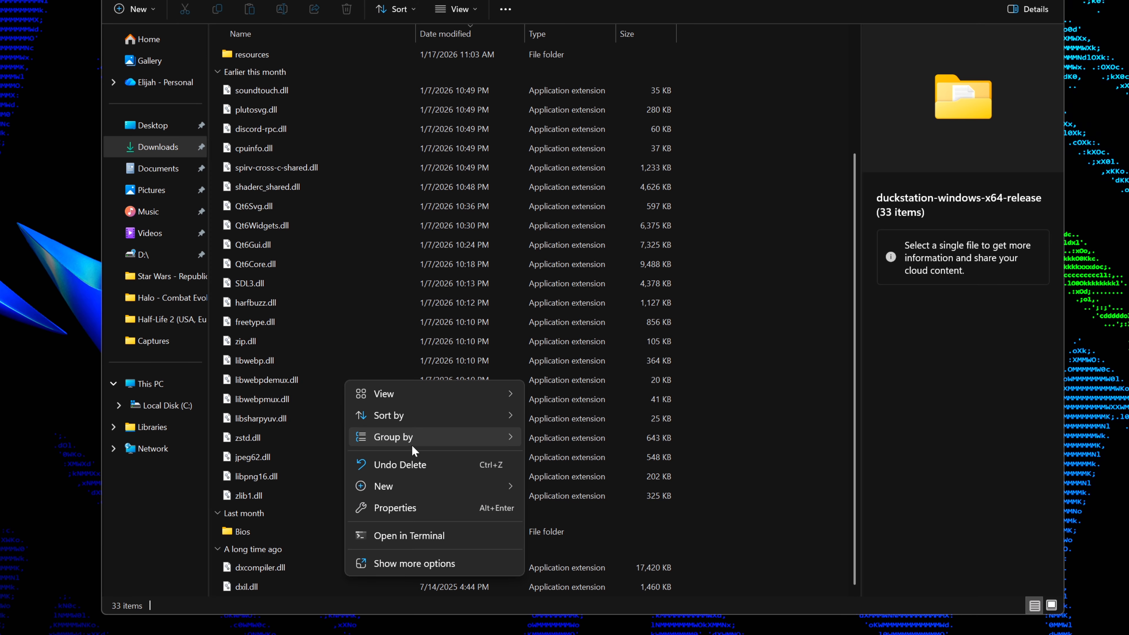
mouse_move(441, 487)
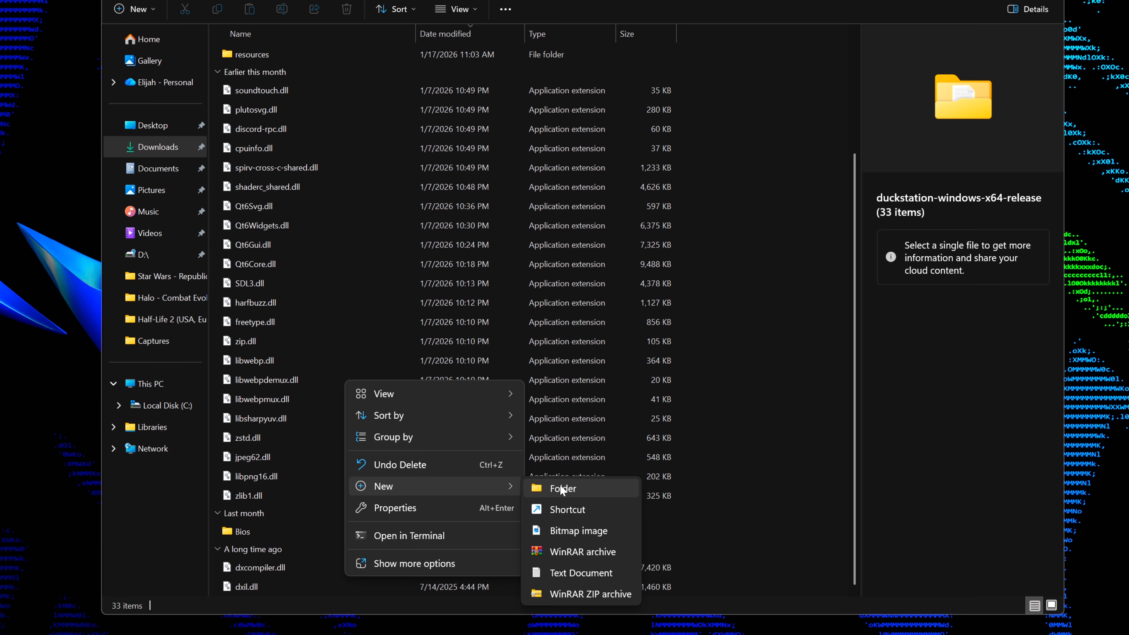
left_click(278, 532)
double_click(272, 529)
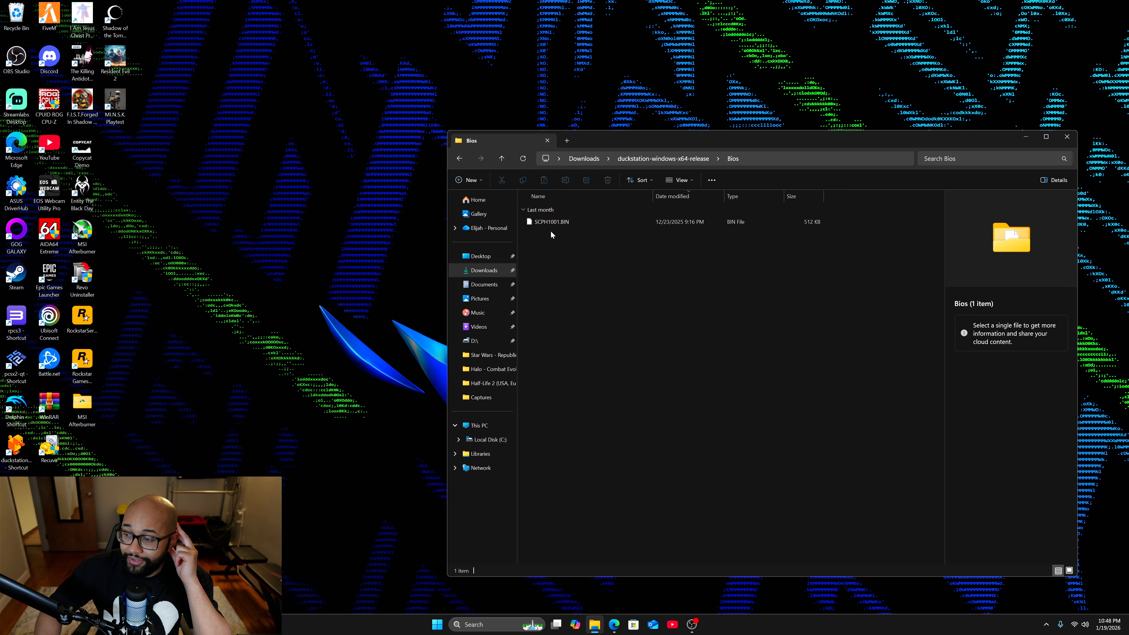
left_click(460, 159)
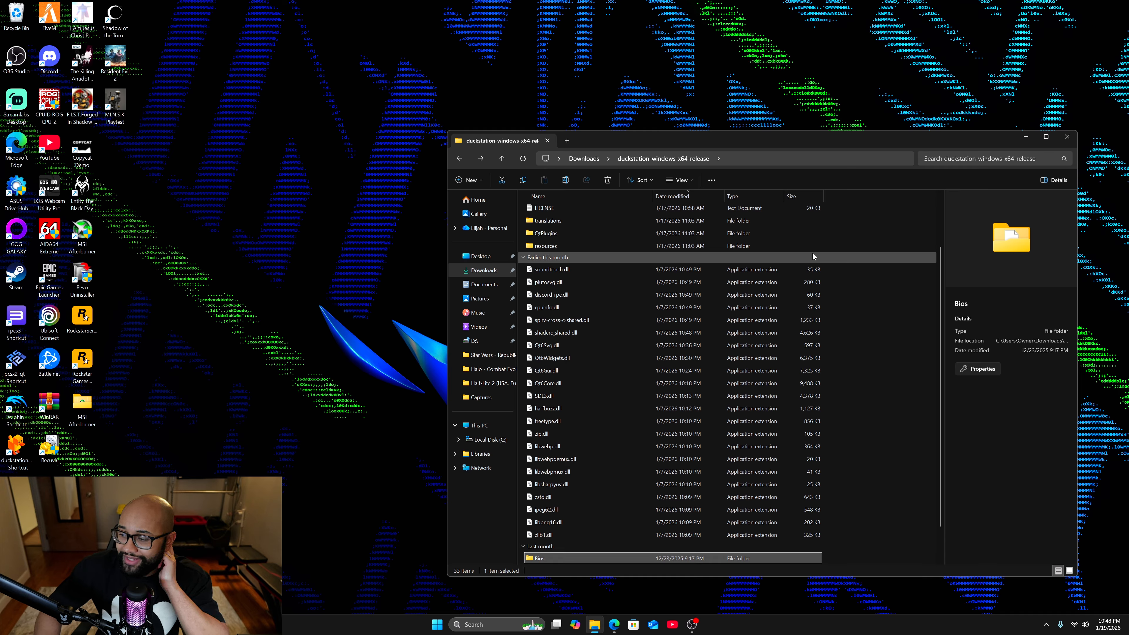
Launch duckstation-qt-x64-ReleaseLTCG, allow it to run despite the SmartScreen block, and shift its window slightly aside.
scroll(677, 339, "down", 1)
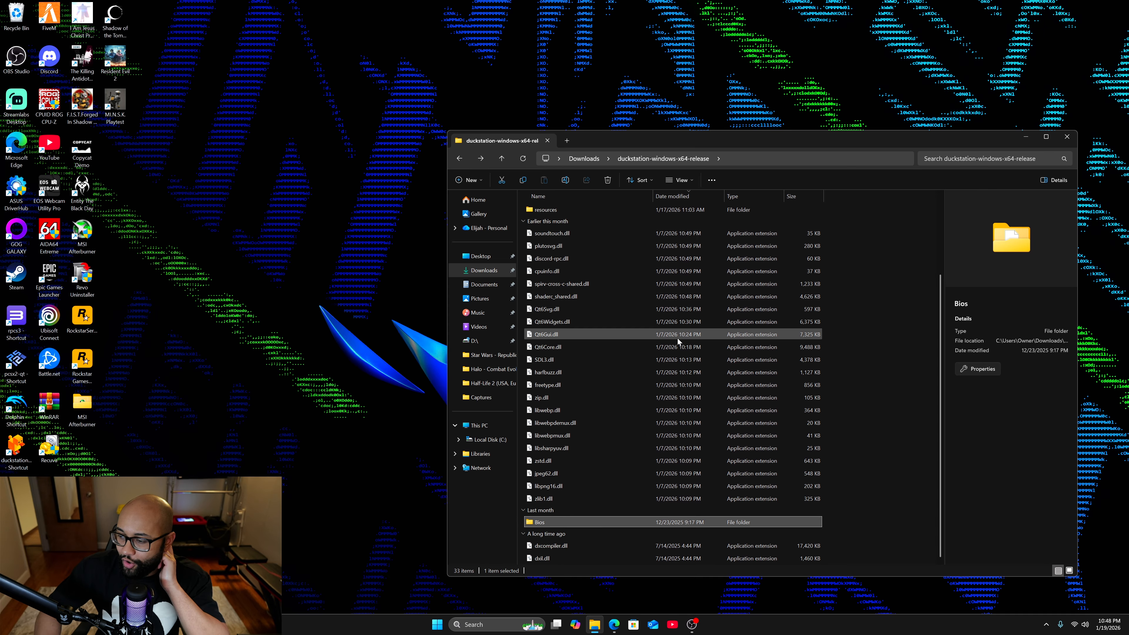
scroll(671, 338, "up", 3)
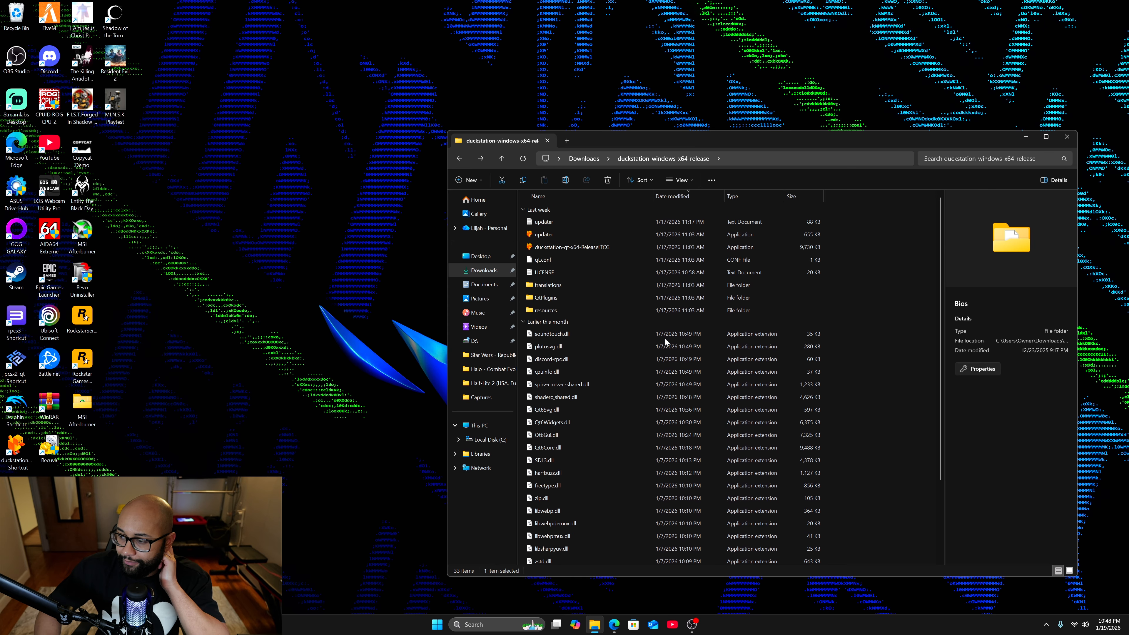
double_click(587, 248)
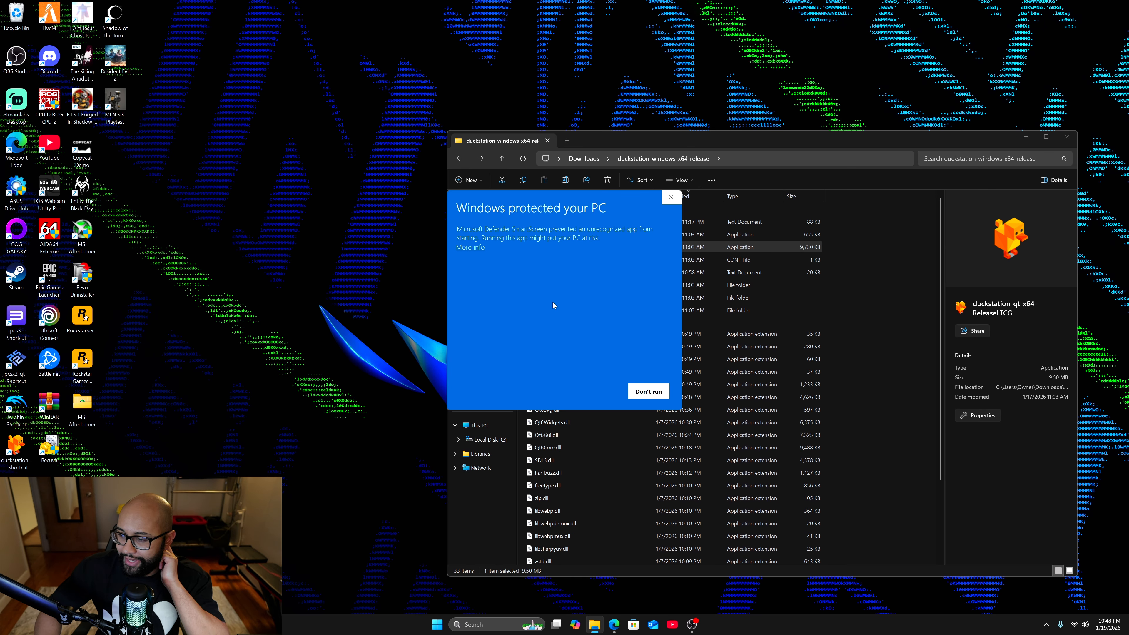
left_click(472, 248)
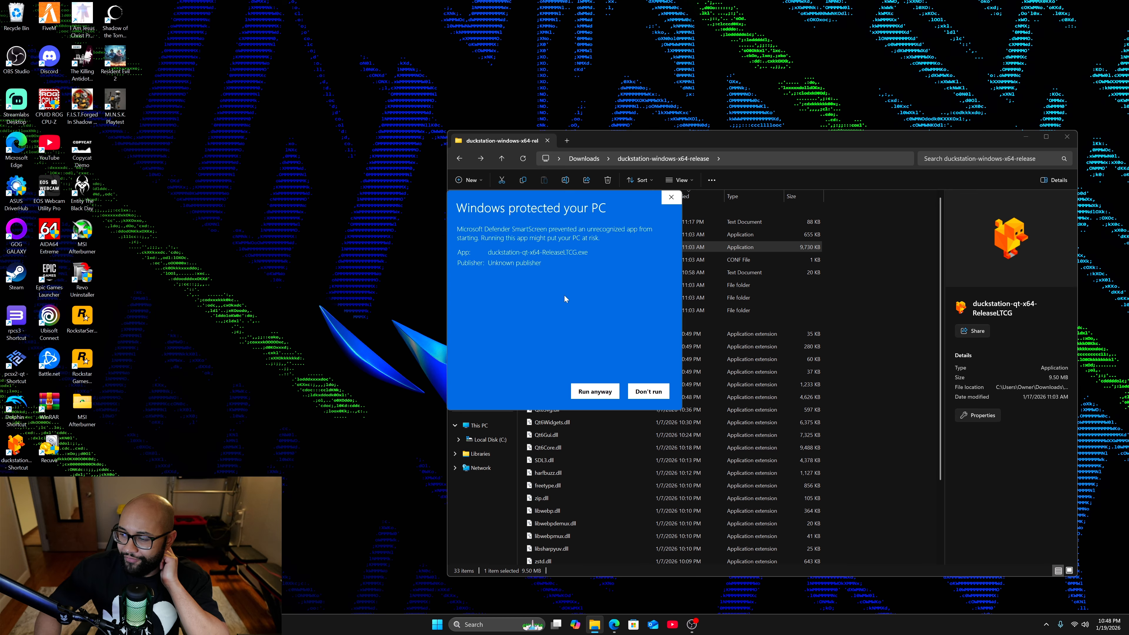
left_click(603, 392)
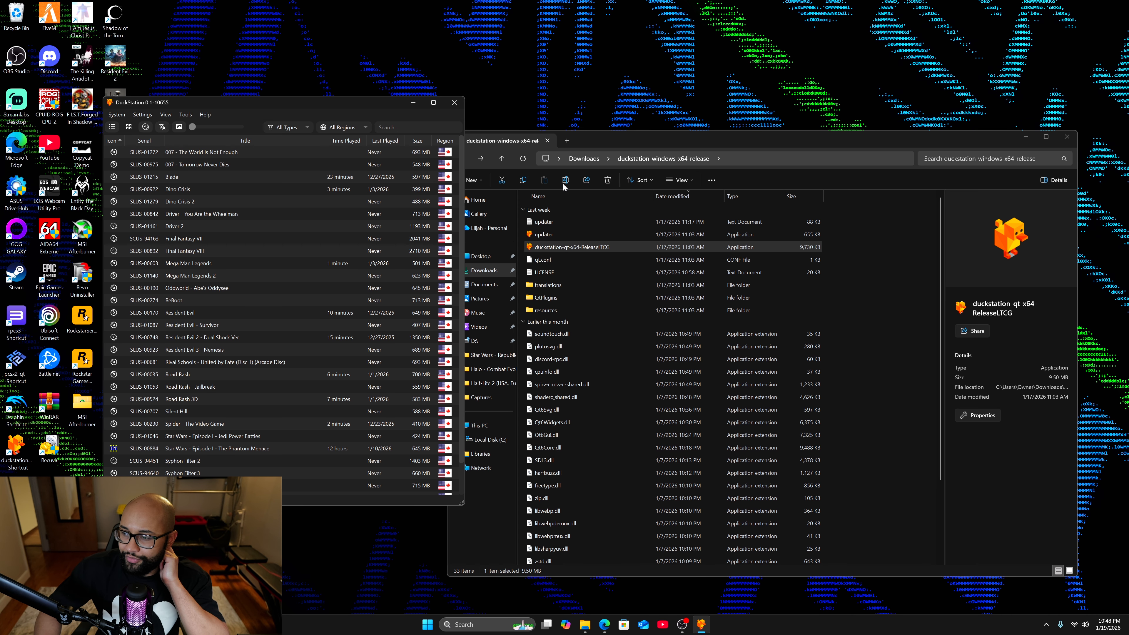
mouse_move(377, 103)
left_mouse_down()
mouse_move(415, 104)
mouse_move(371, 106)
left_mouse_up()
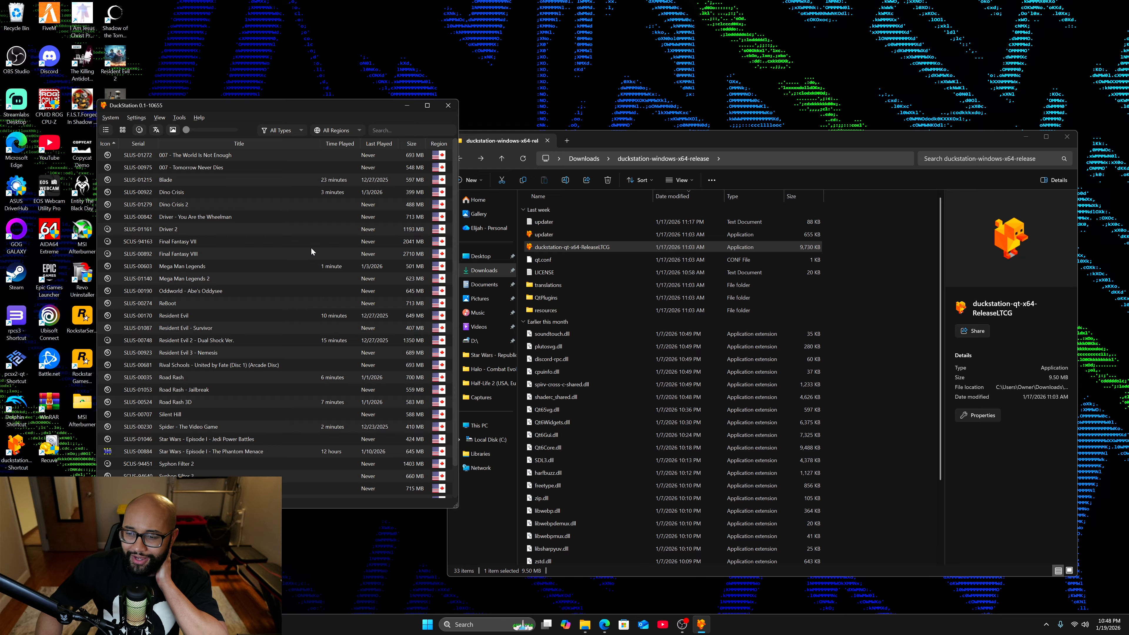
Open the PS1 Games folder in Downloads and look through its game folders.
left_click(606, 139)
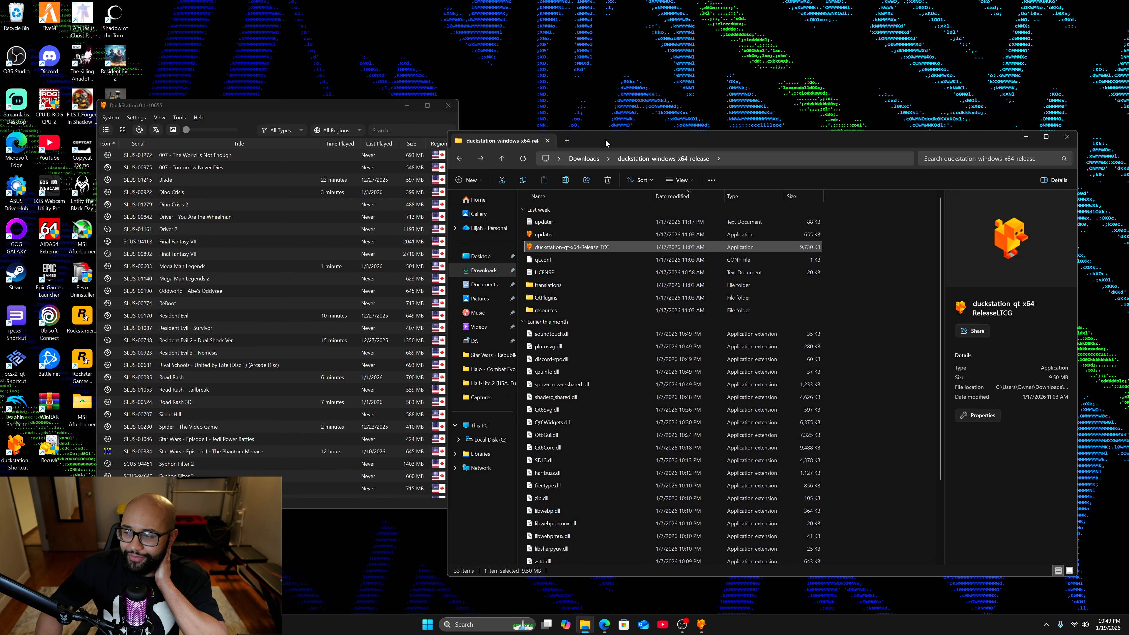
left_click(498, 271)
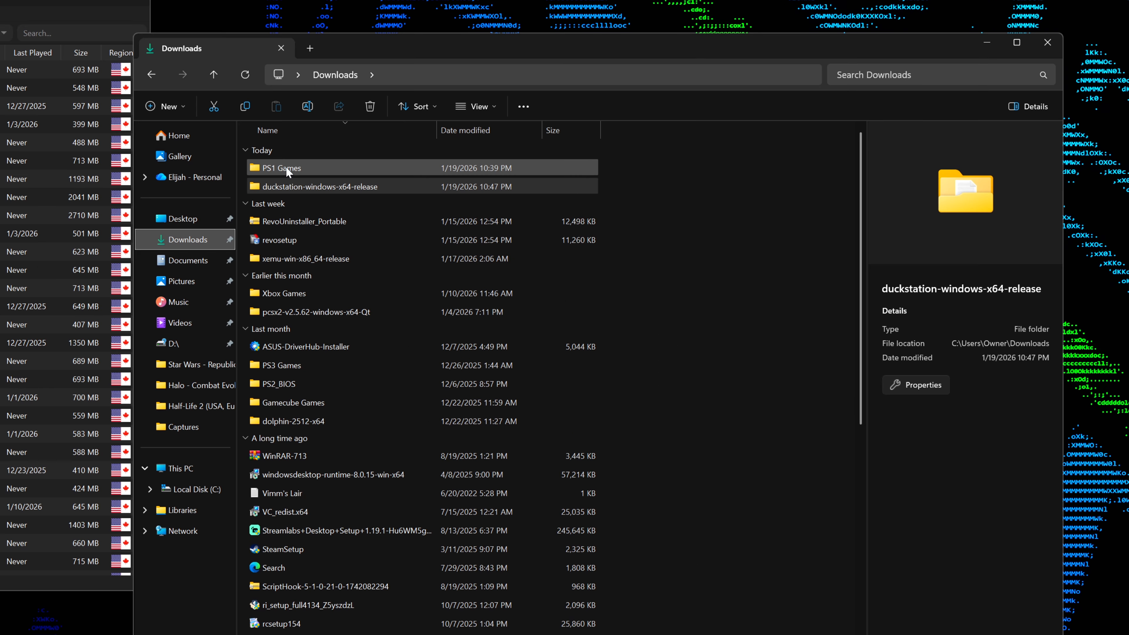
left_click(286, 167)
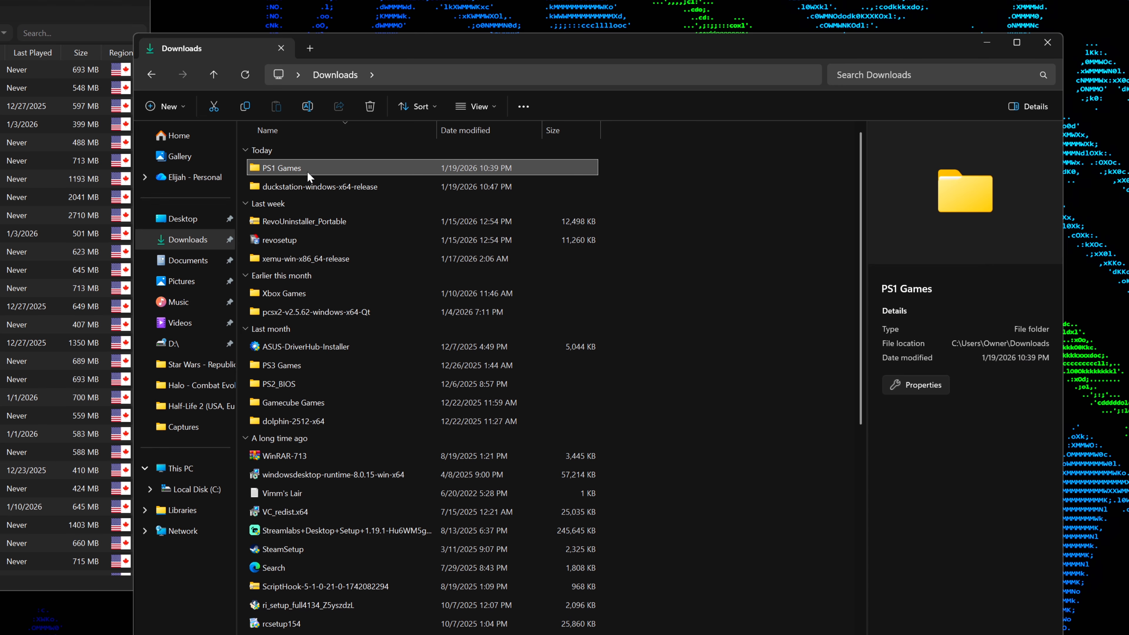
double_click(272, 172)
scroll(315, 243, "down", 5)
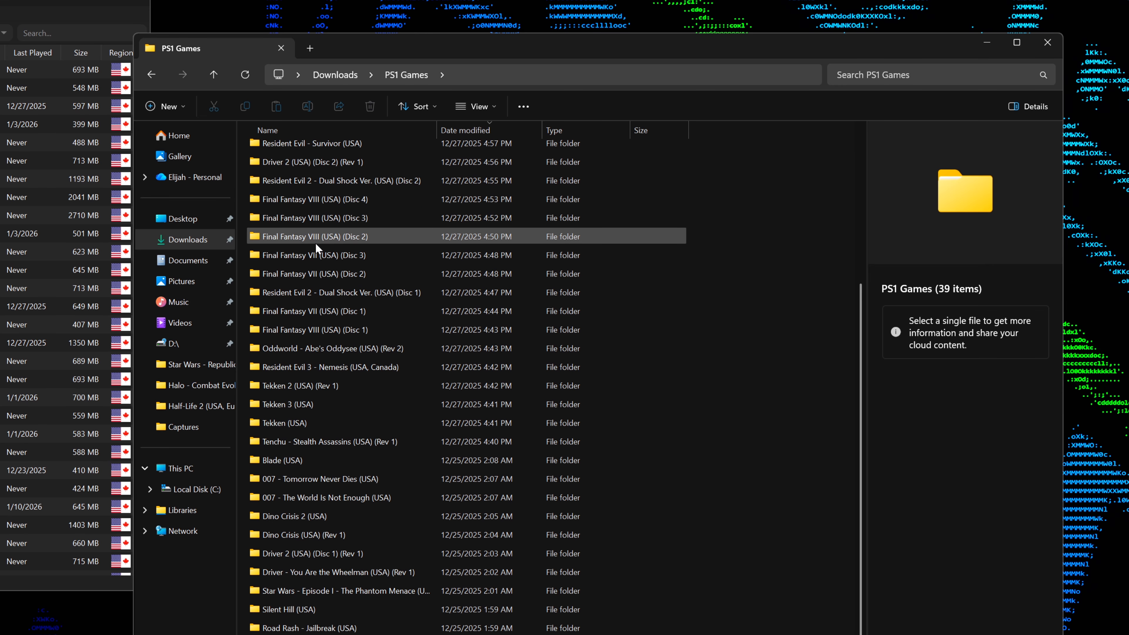
scroll(314, 243, "up", 5)
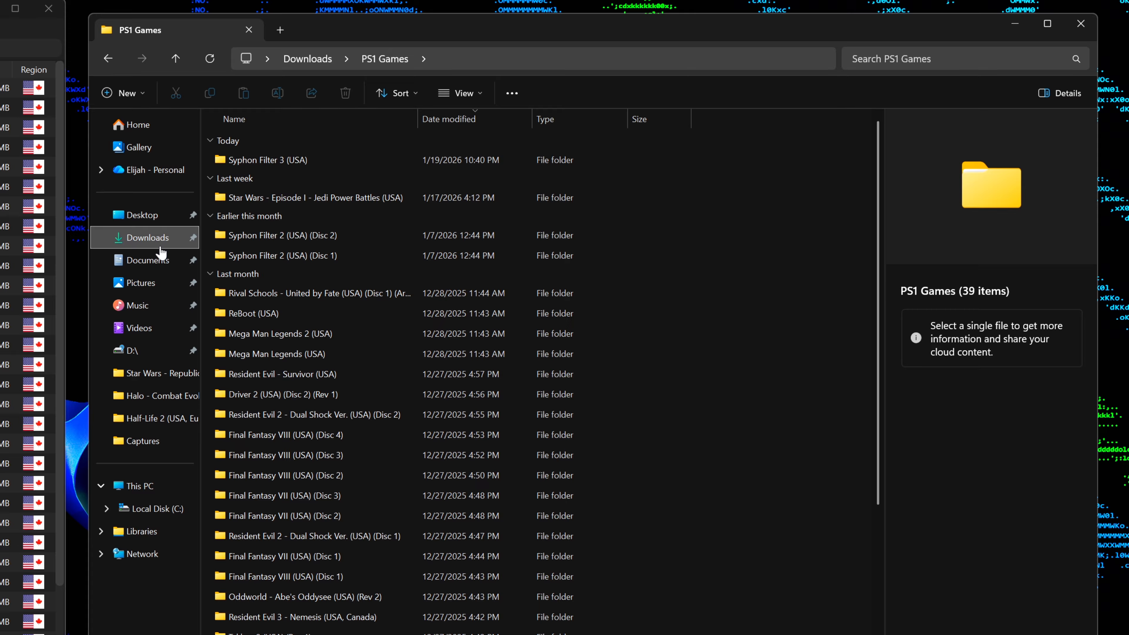
Extract the Medal of Honor (USA) archive in Downloads into its own folder with 7-Zip, and delete the archive.
left_click(528, 255)
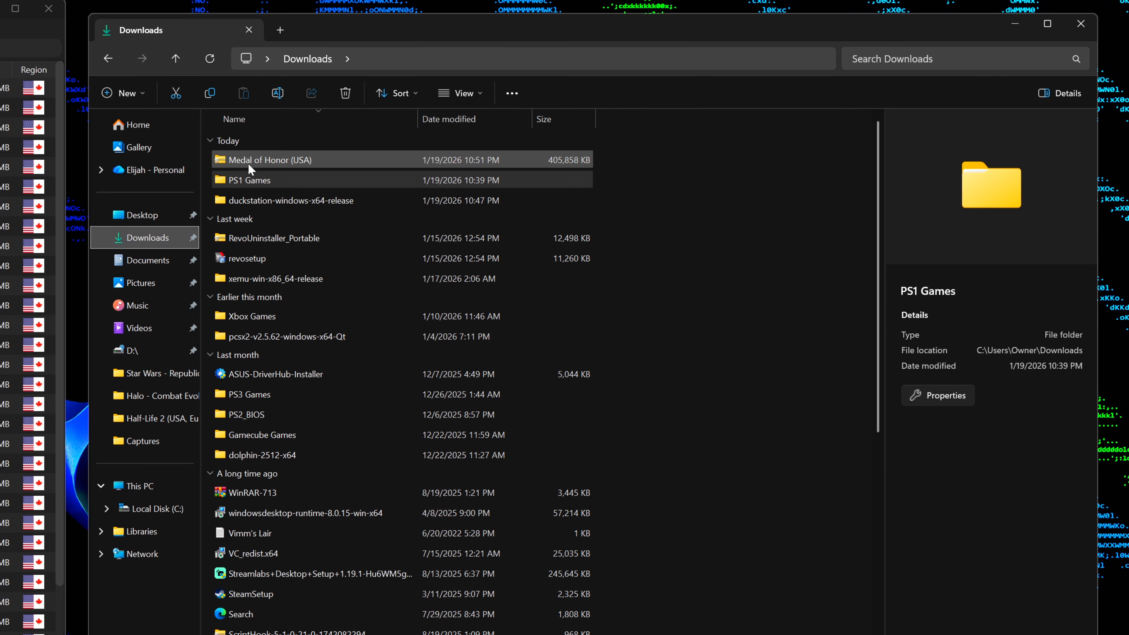
left_click(270, 168)
right_click(270, 169)
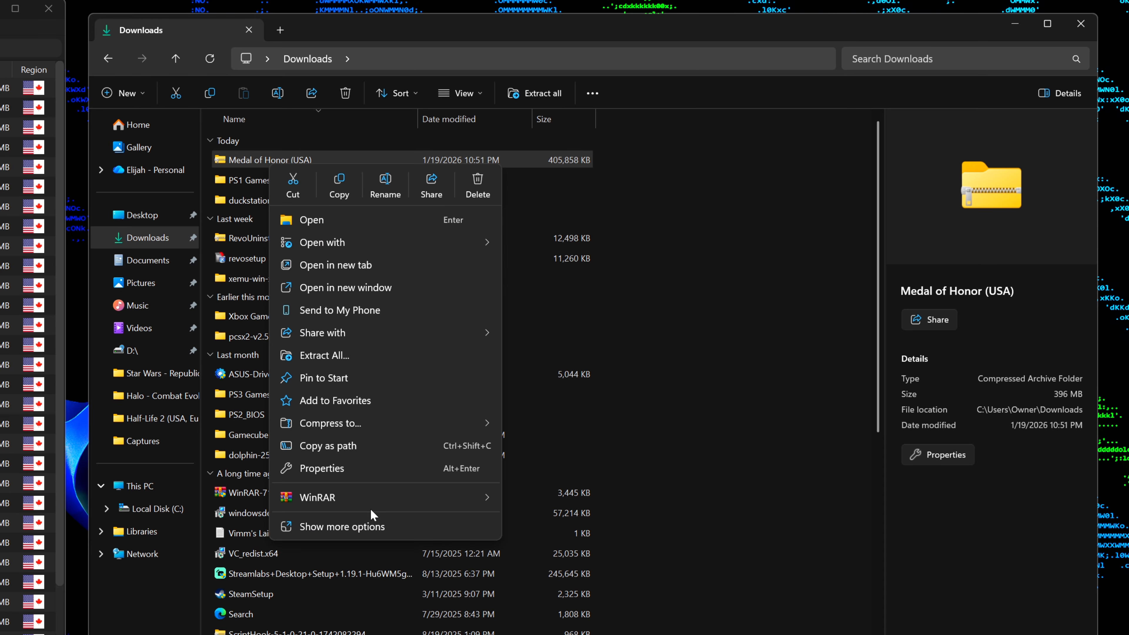
left_click(363, 524)
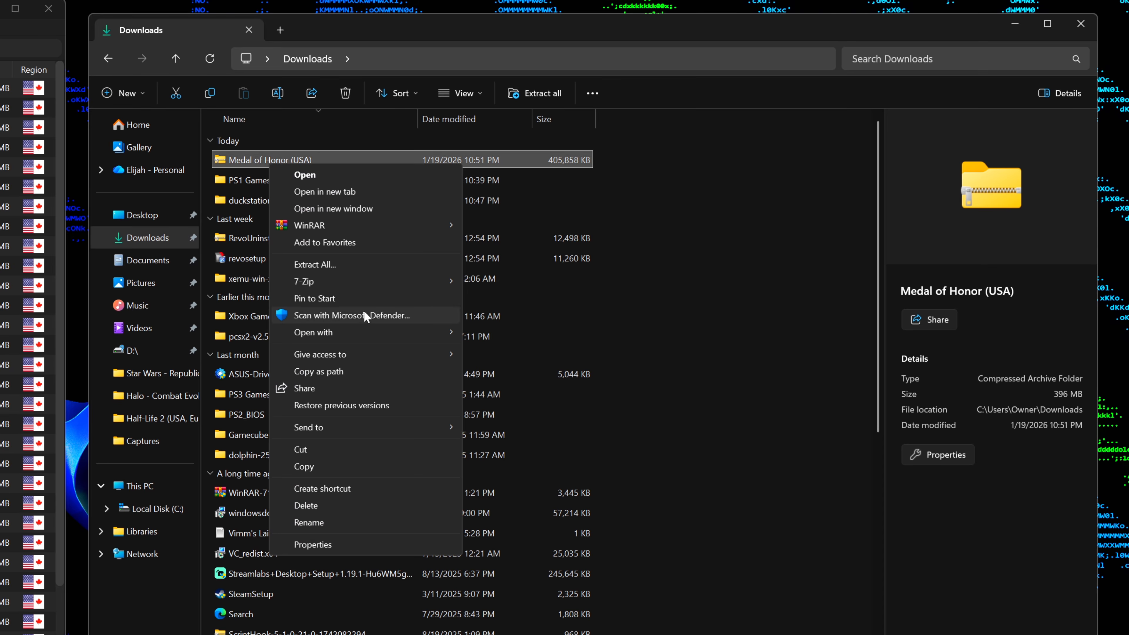
mouse_move(368, 281)
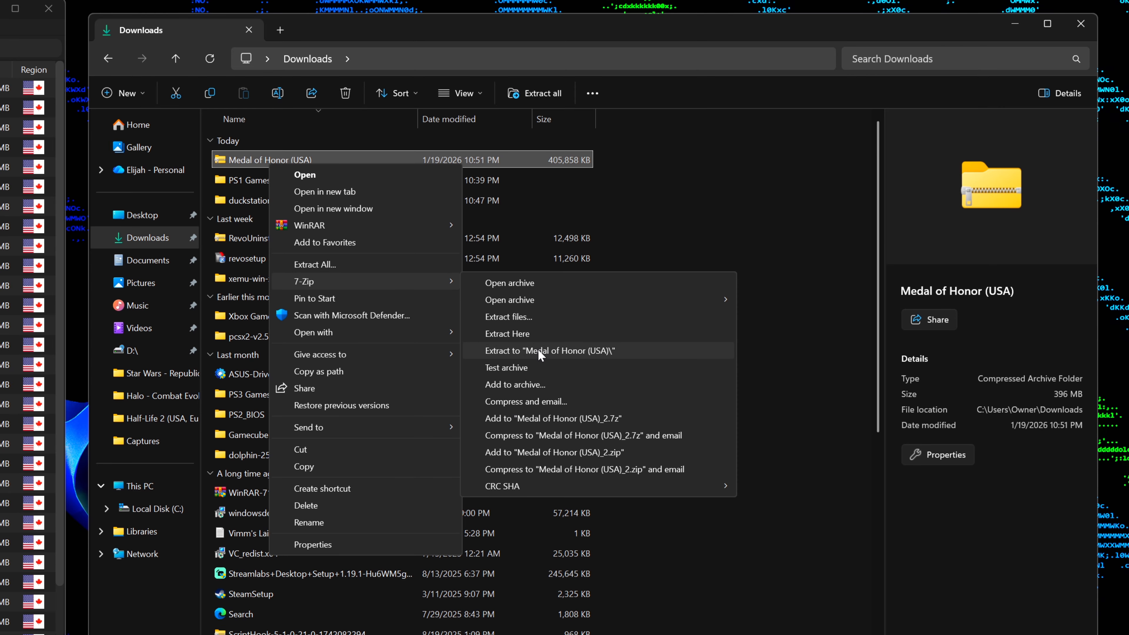
left_click(573, 352)
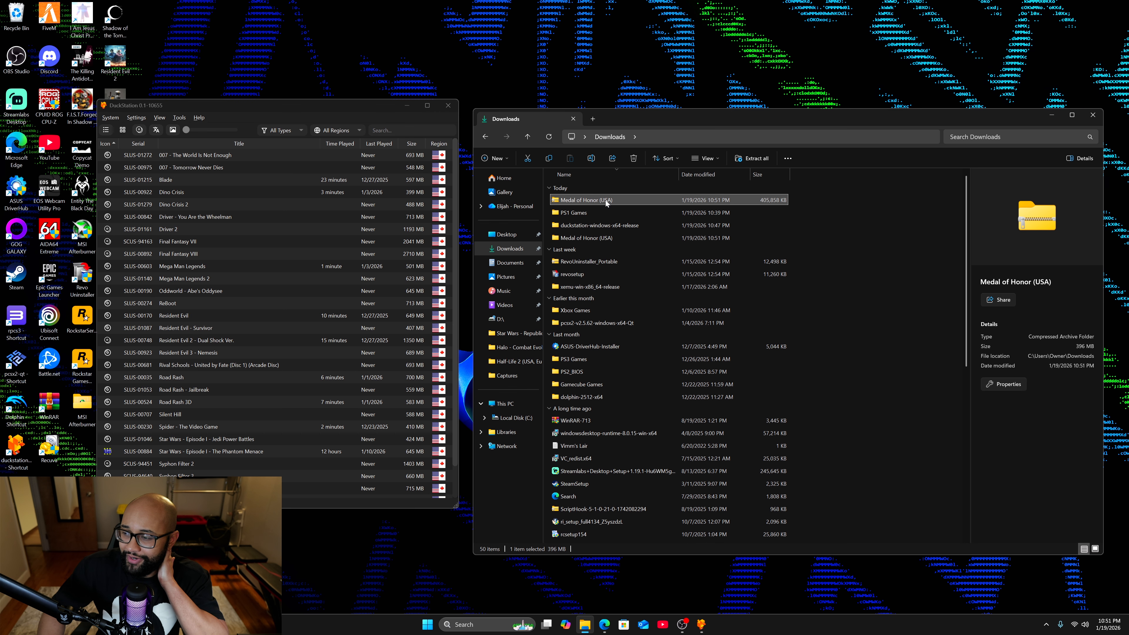
right_click(605, 200)
left_click(740, 211)
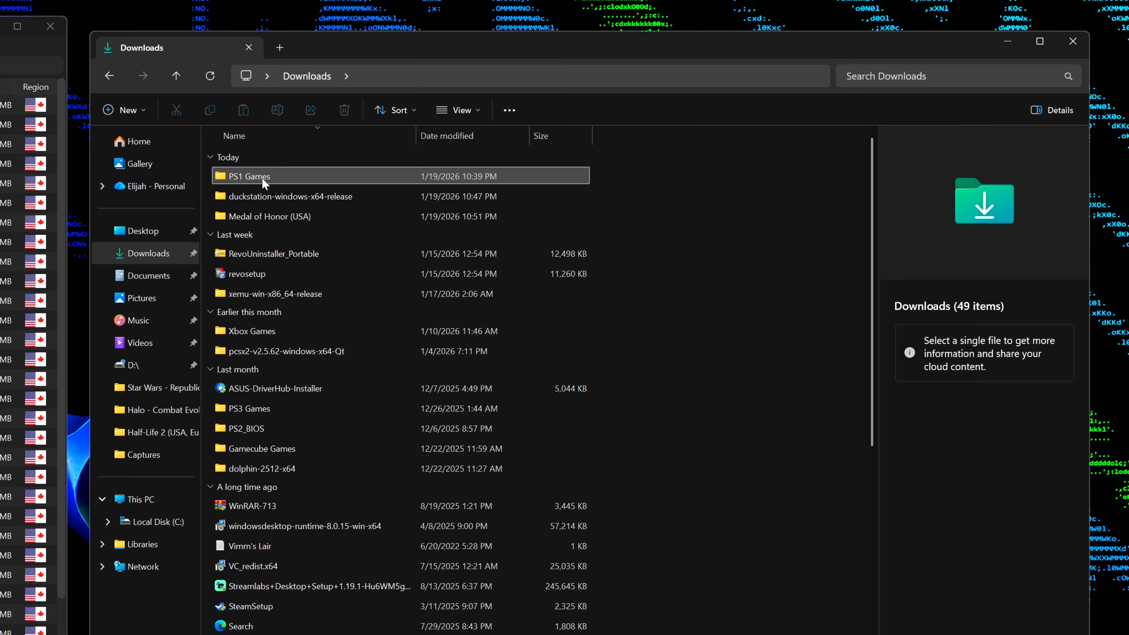
Move the extracted Medal of Honor (USA) folder into the PS1 Games folder in Downloads.
mouse_move(225, 179)
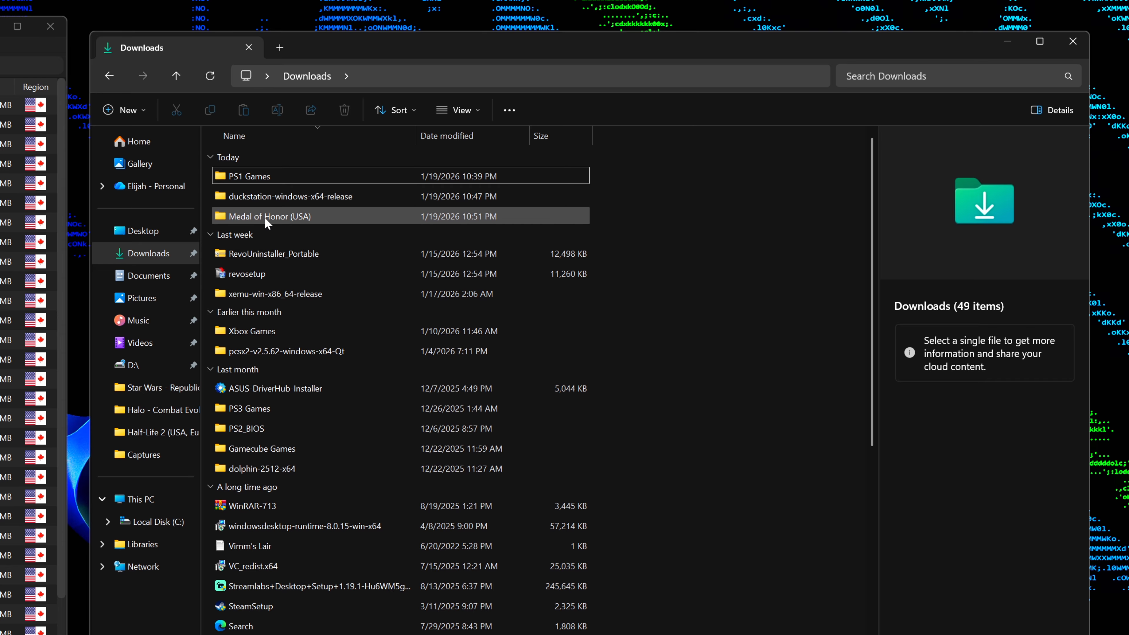
mouse_move(268, 222)
left_click_drag(266, 219, 280, 178)
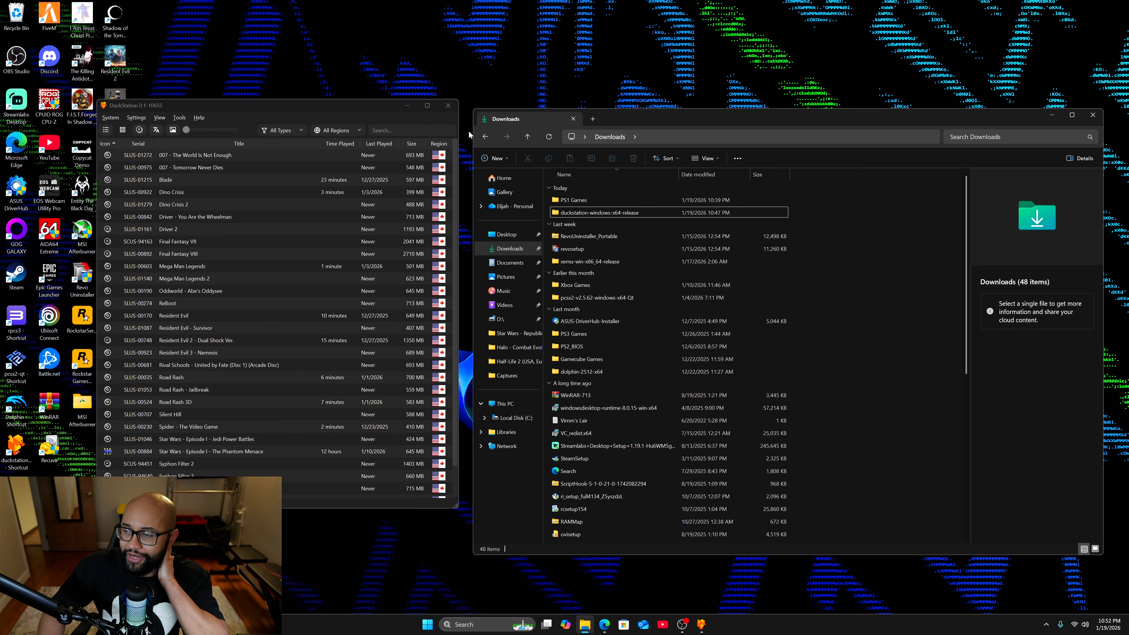
Switch to DuckStation, scan for new games, and select Medal of Honor in the game list.
left_click(329, 110)
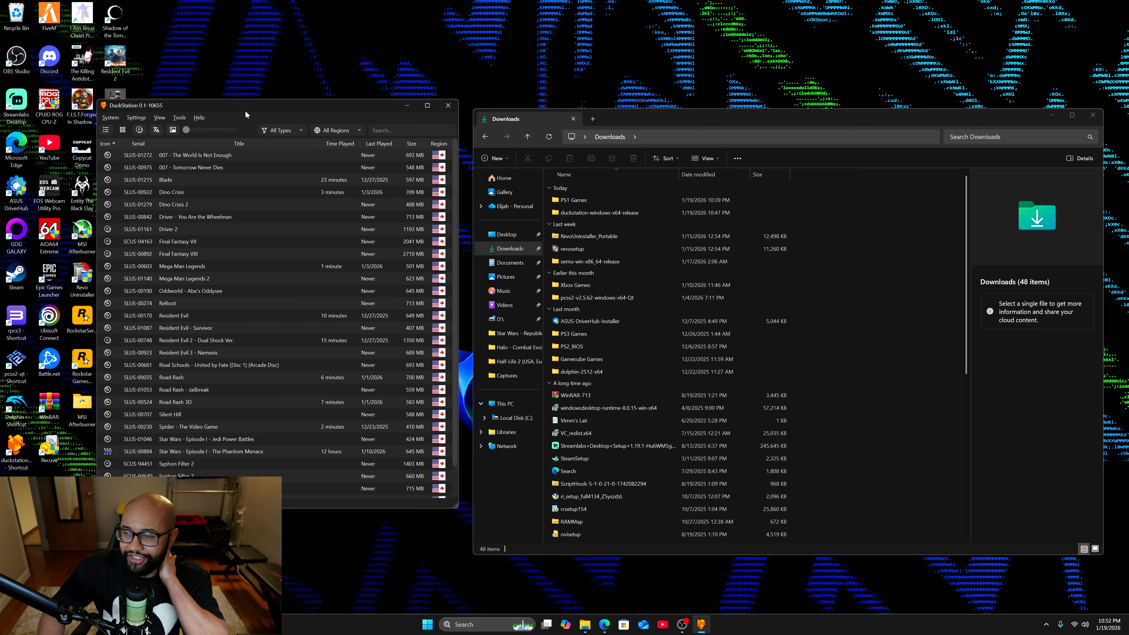
left_click(111, 118)
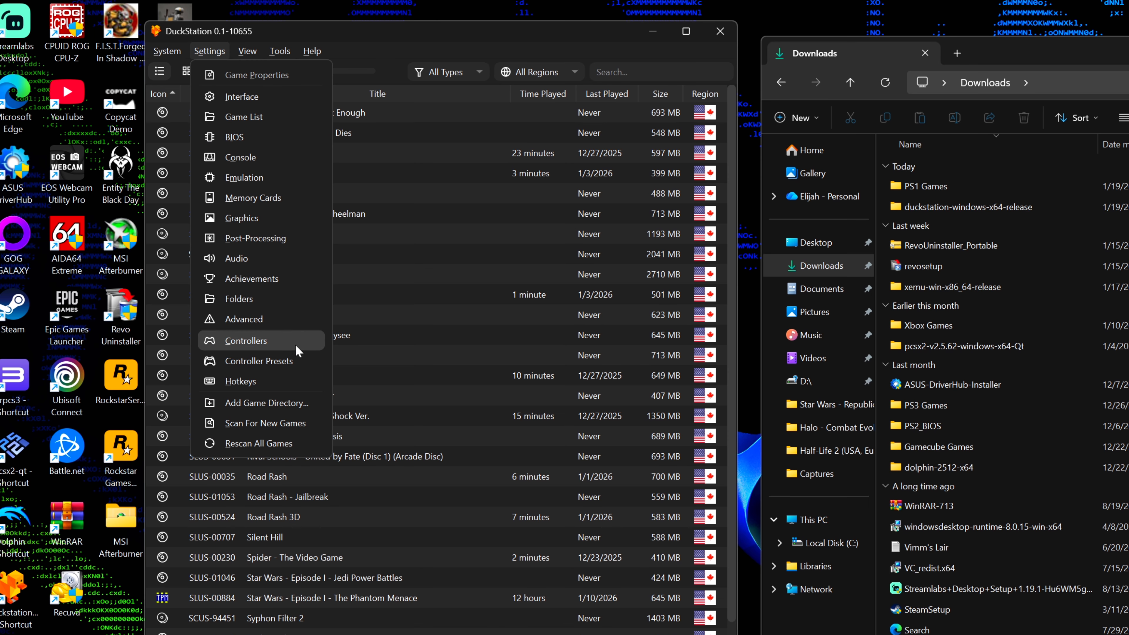
left_click(295, 424)
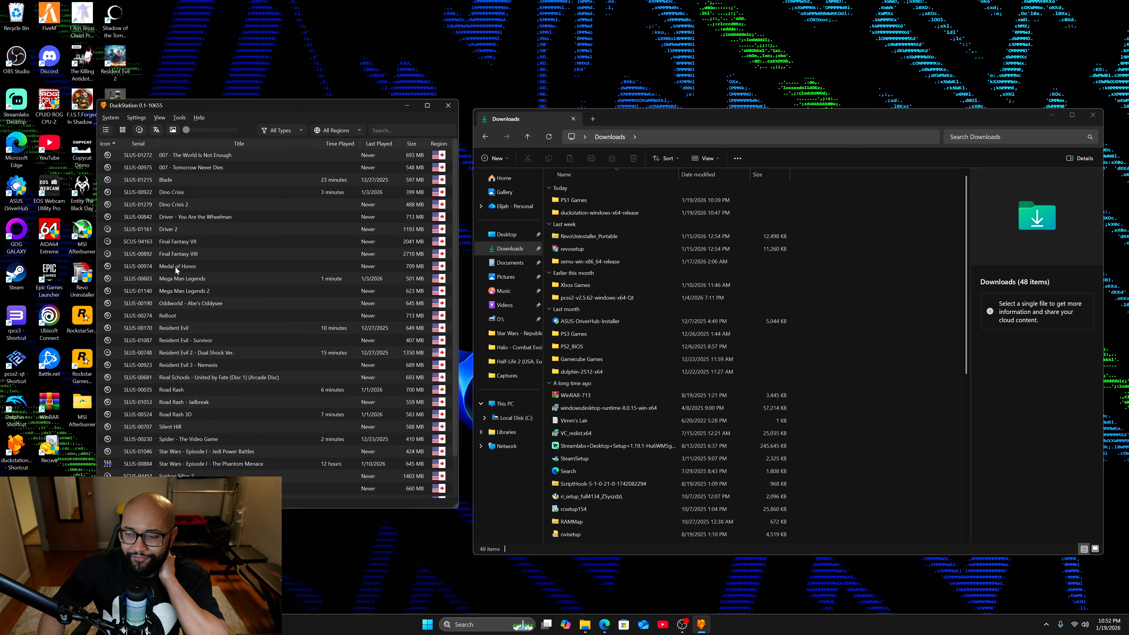
left_click(176, 267)
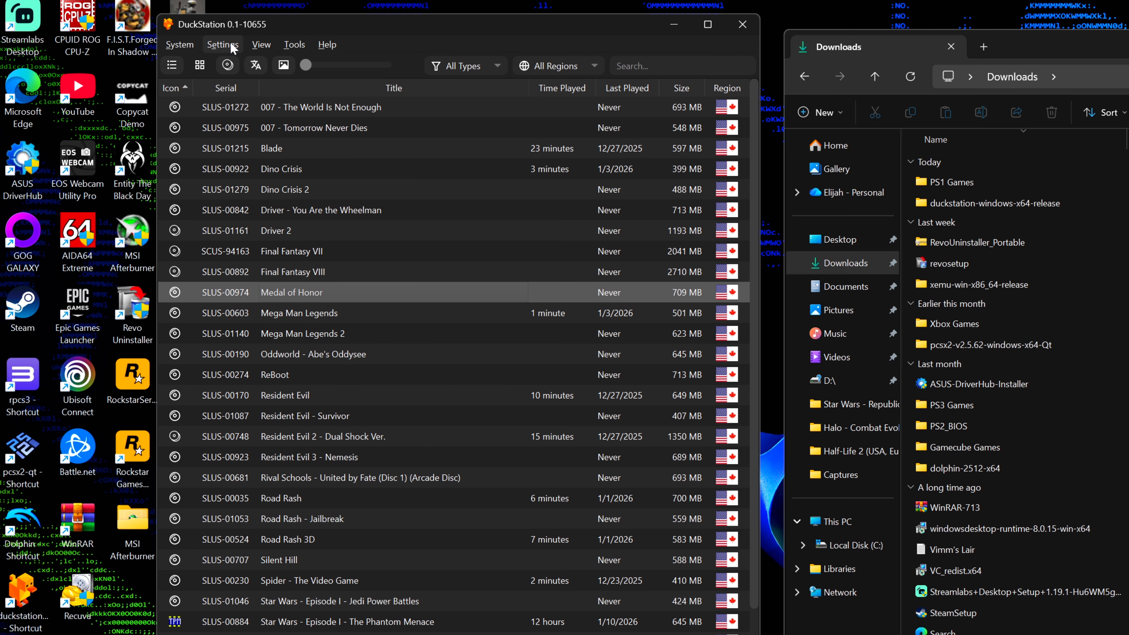
In the Graphics settings, choose 5x Native (for 1080p) as internal resolution and Bilinear (Hybrid) as scaling.
left_click(230, 43)
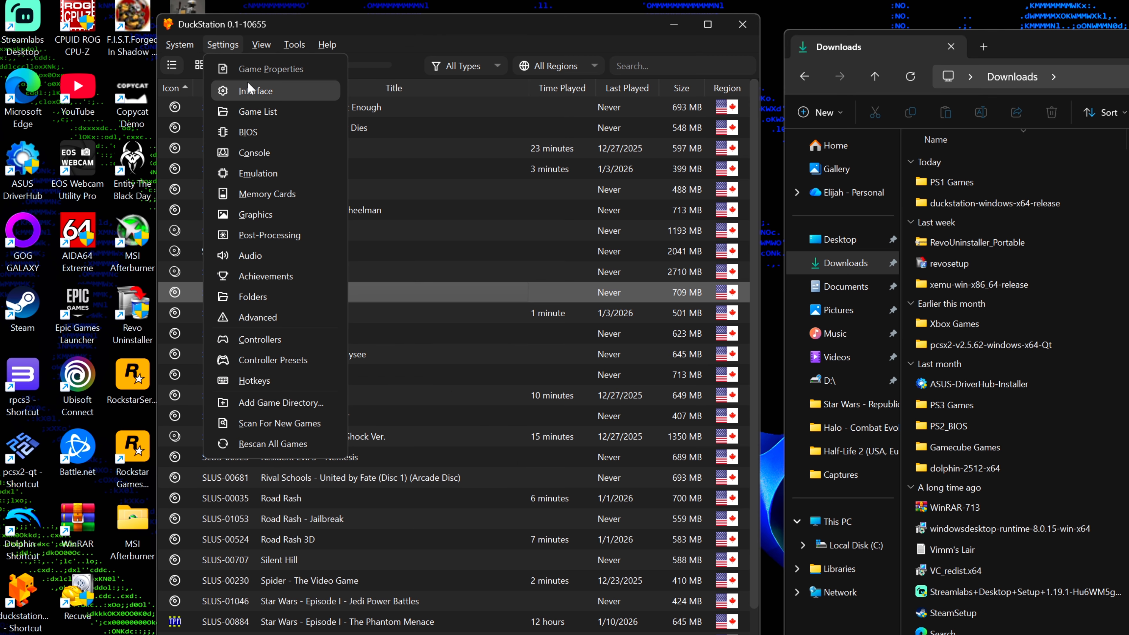
left_click(271, 214)
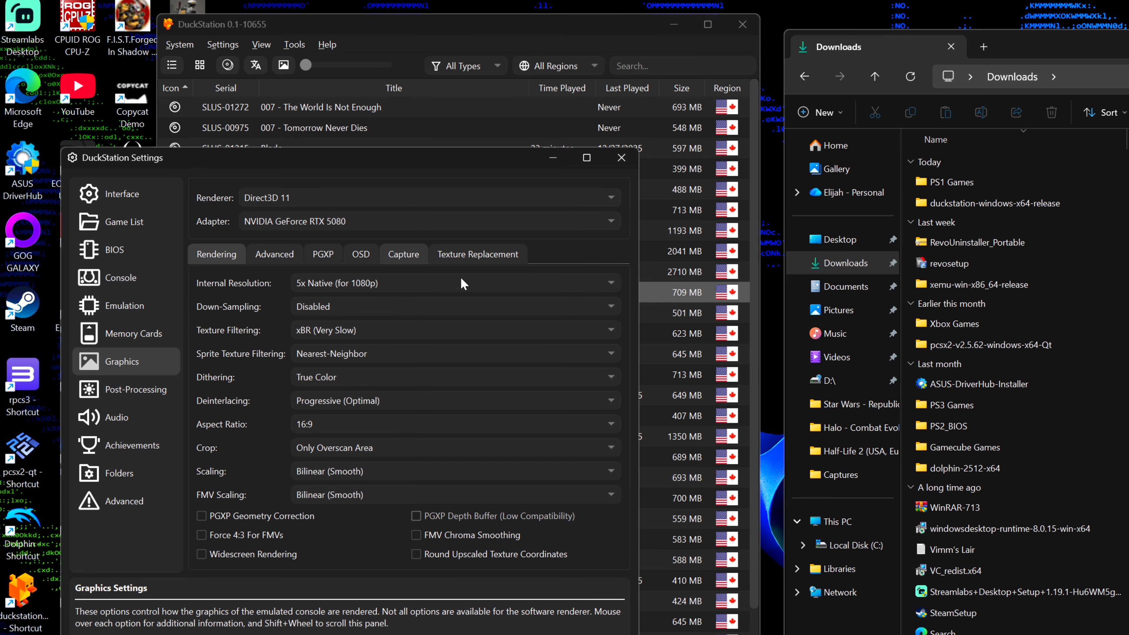
left_click(613, 285)
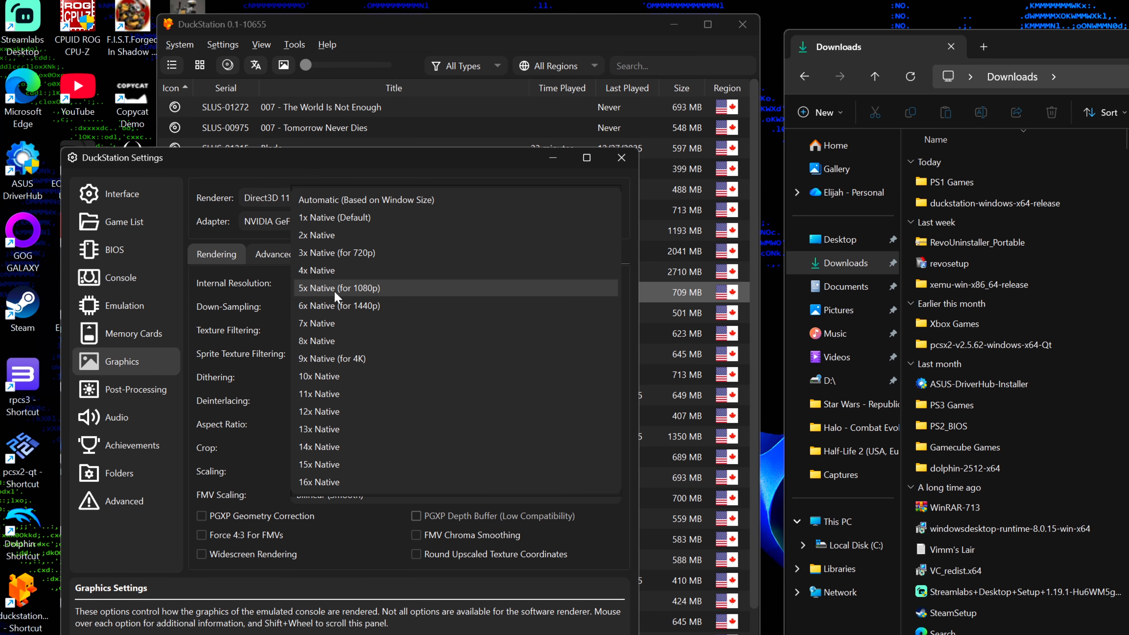
left_click(351, 289)
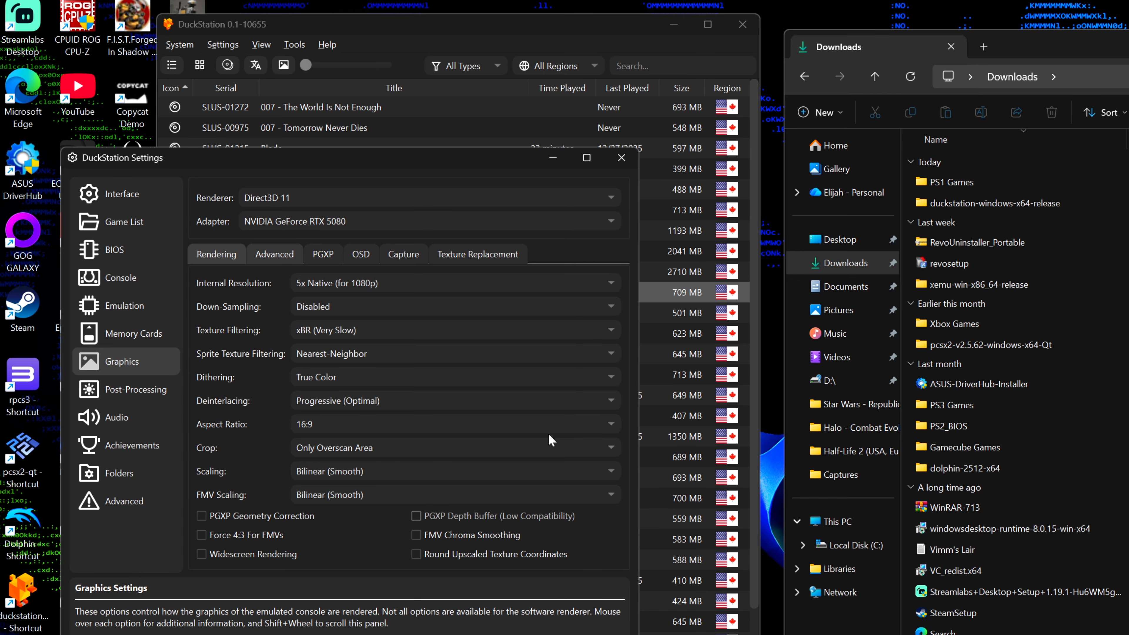
scroll(536, 469, "down", 1)
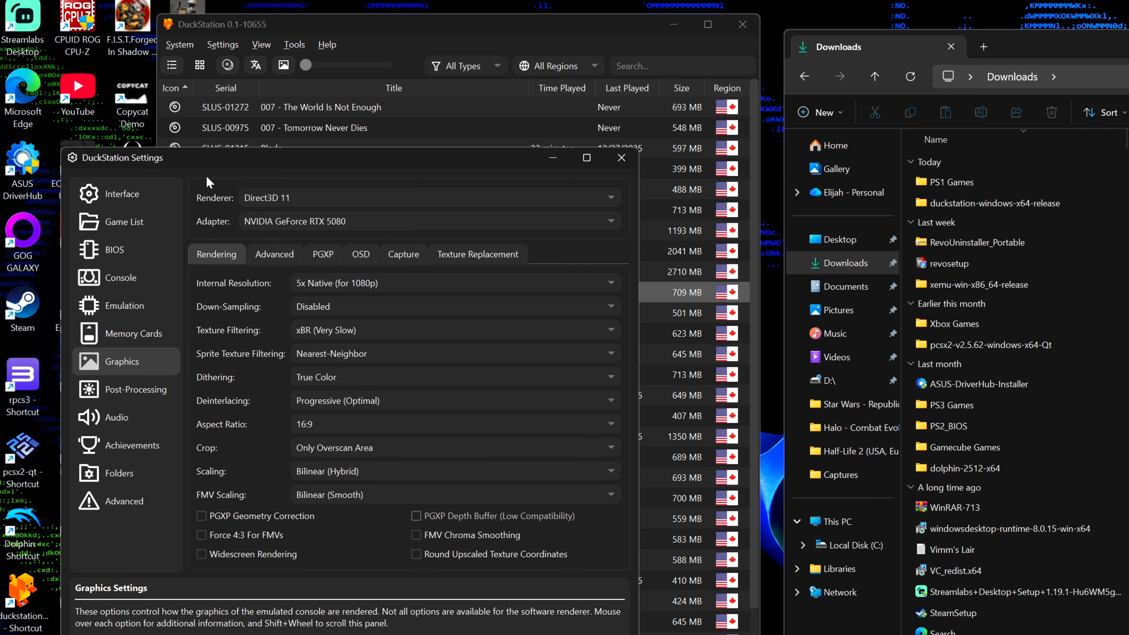
In the BIOS settings, set the BIOS directory to the Bios subfolder of duckstation-windows-x64-release in Downloads.
left_click(136, 257)
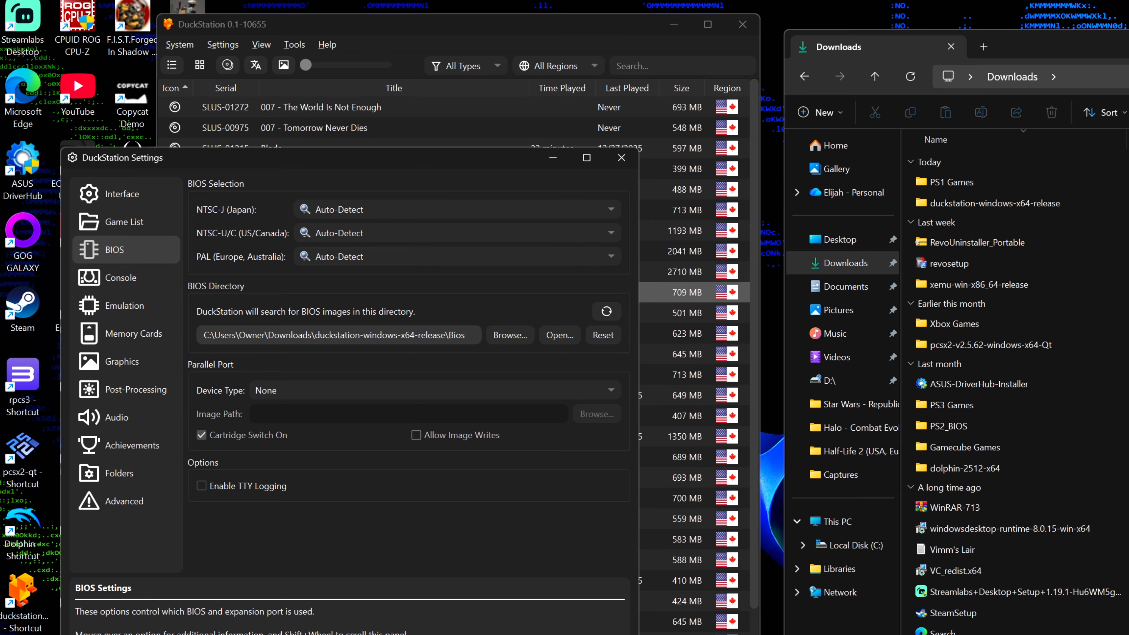
left_click(508, 334)
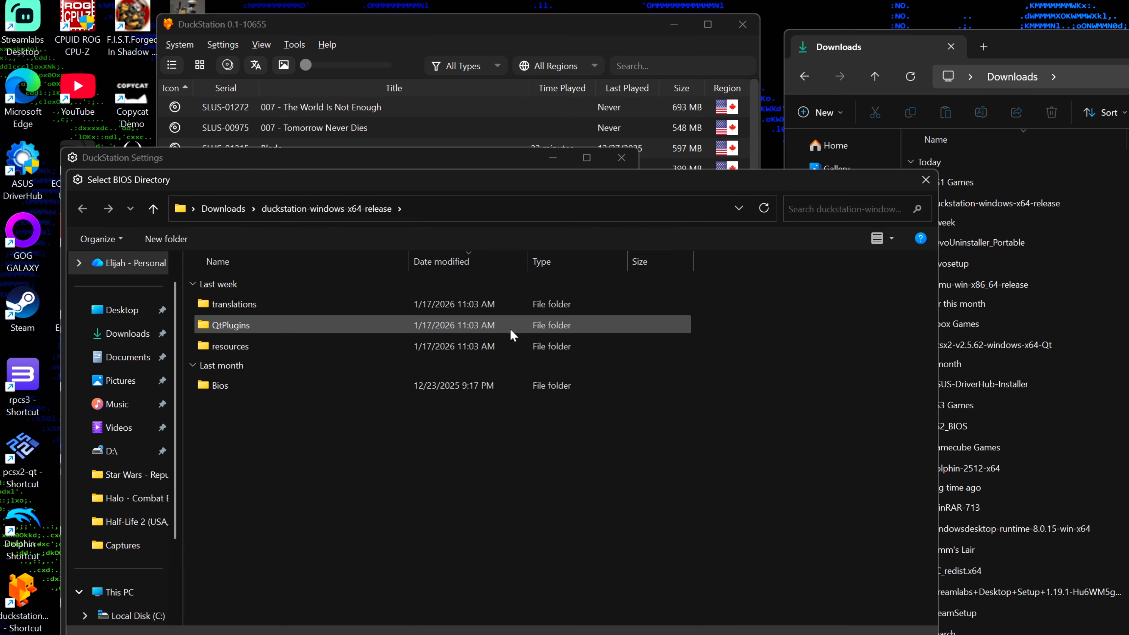
left_click(125, 334)
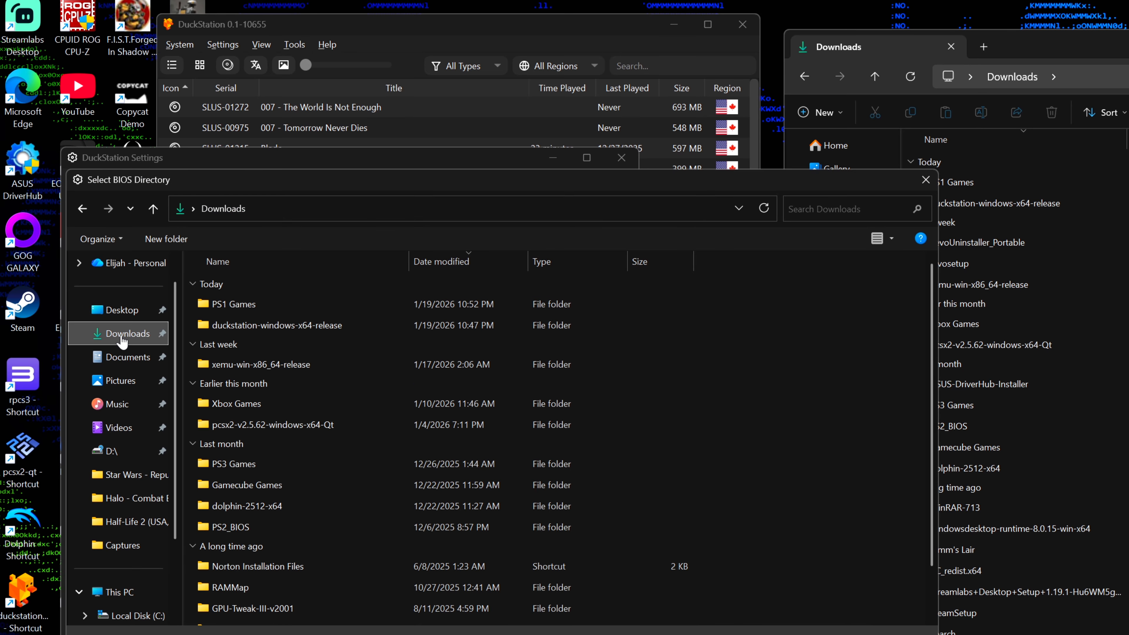
double_click(276, 325)
left_click(235, 386)
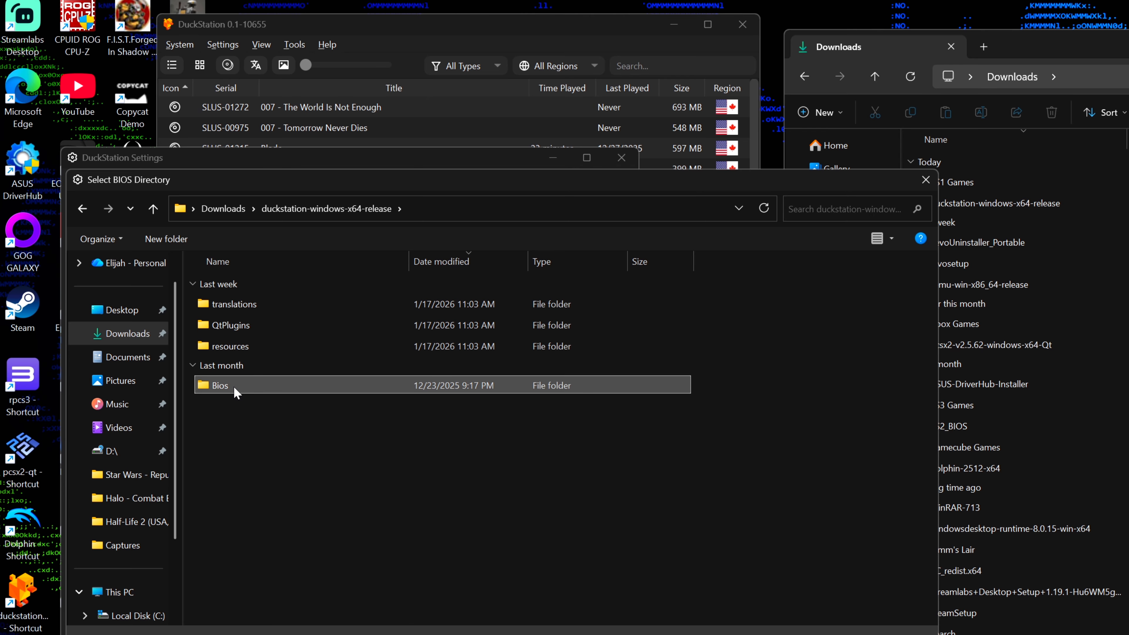
double_click(235, 386)
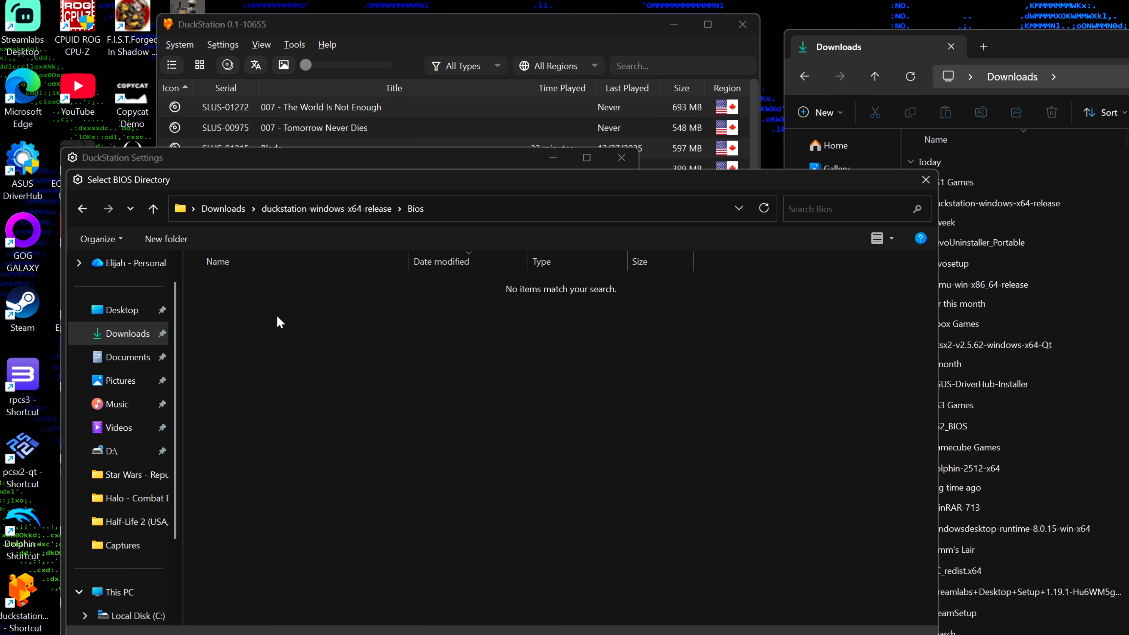
left_click(834, 634)
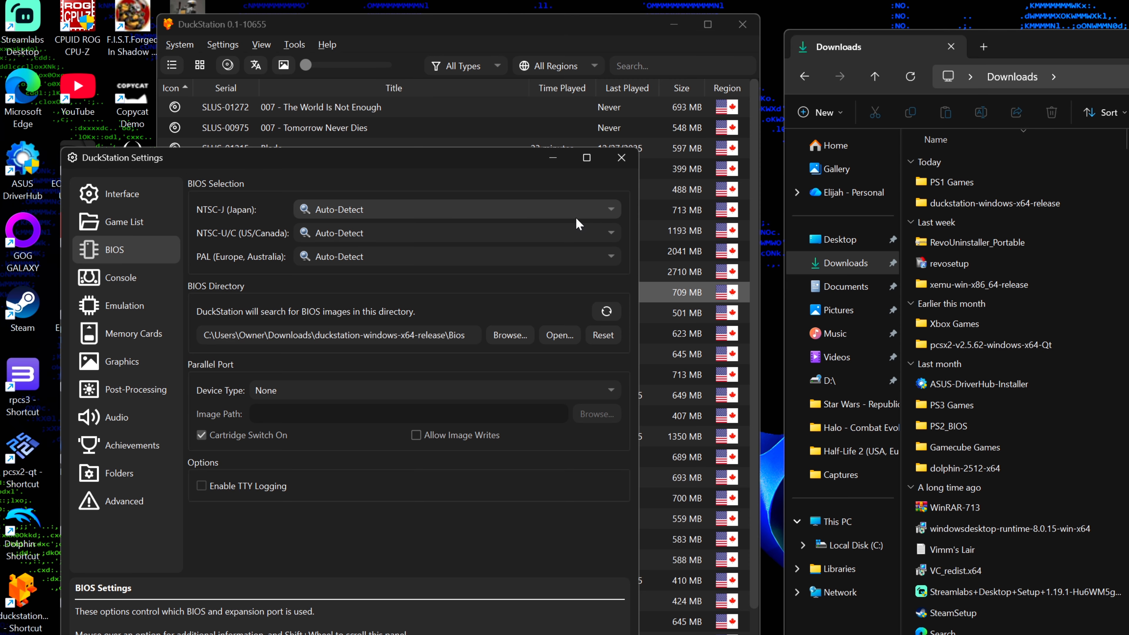
Look through the BIOS images offered per region, leaving Auto-Detect selected, check the Interface settings, and close the settings.
left_click(486, 230)
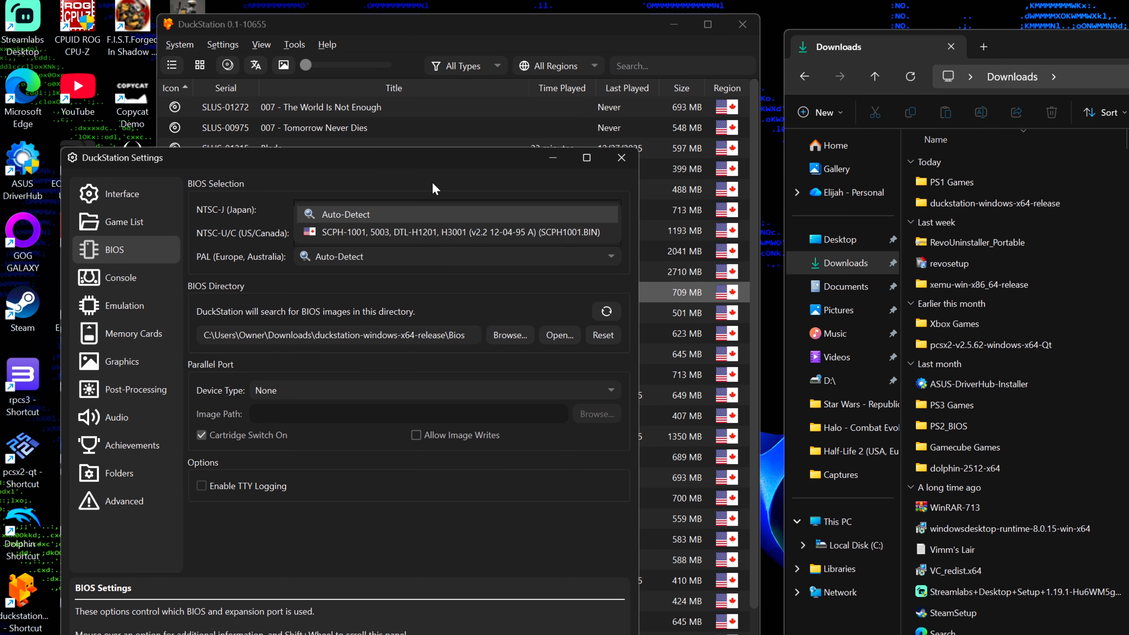
left_click(450, 213)
left_click(547, 232)
left_click(485, 174)
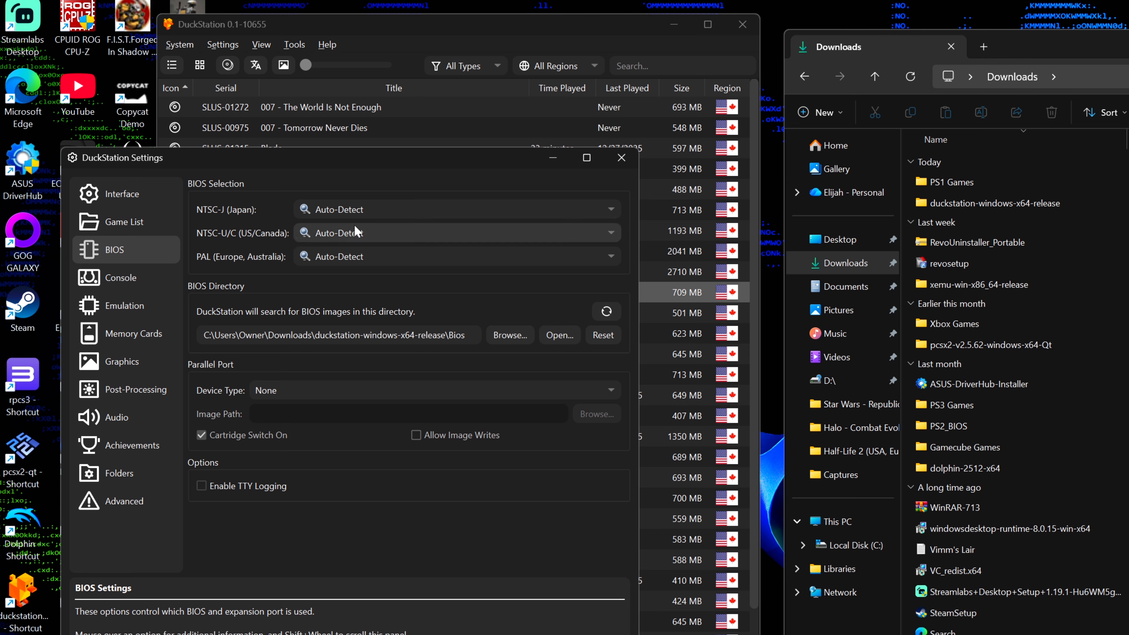
left_click(441, 256)
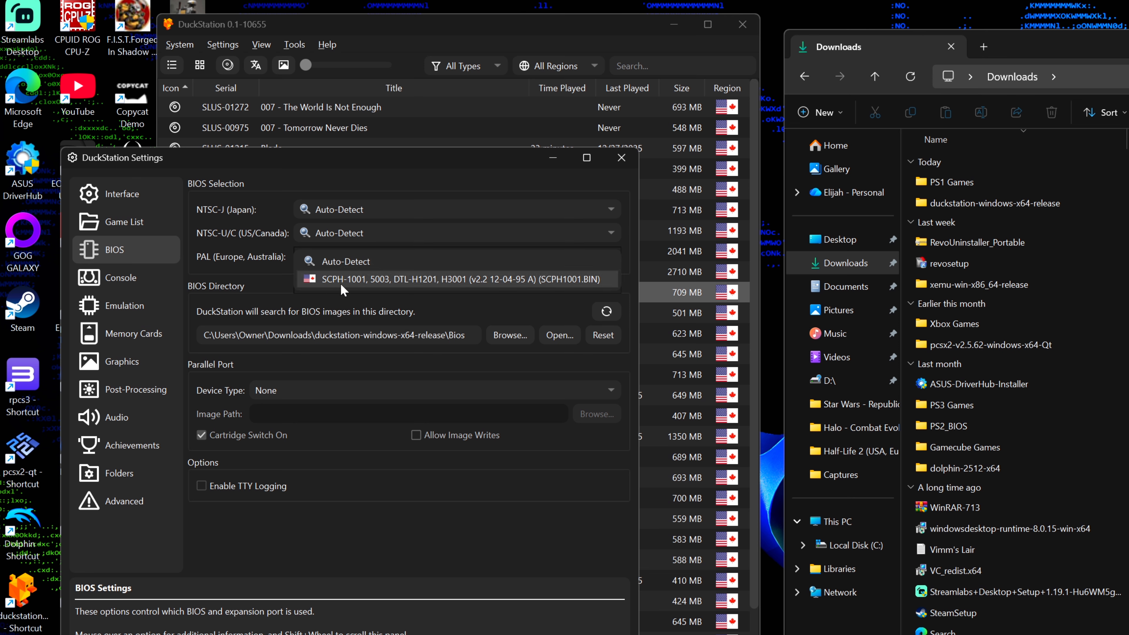
left_click(289, 171)
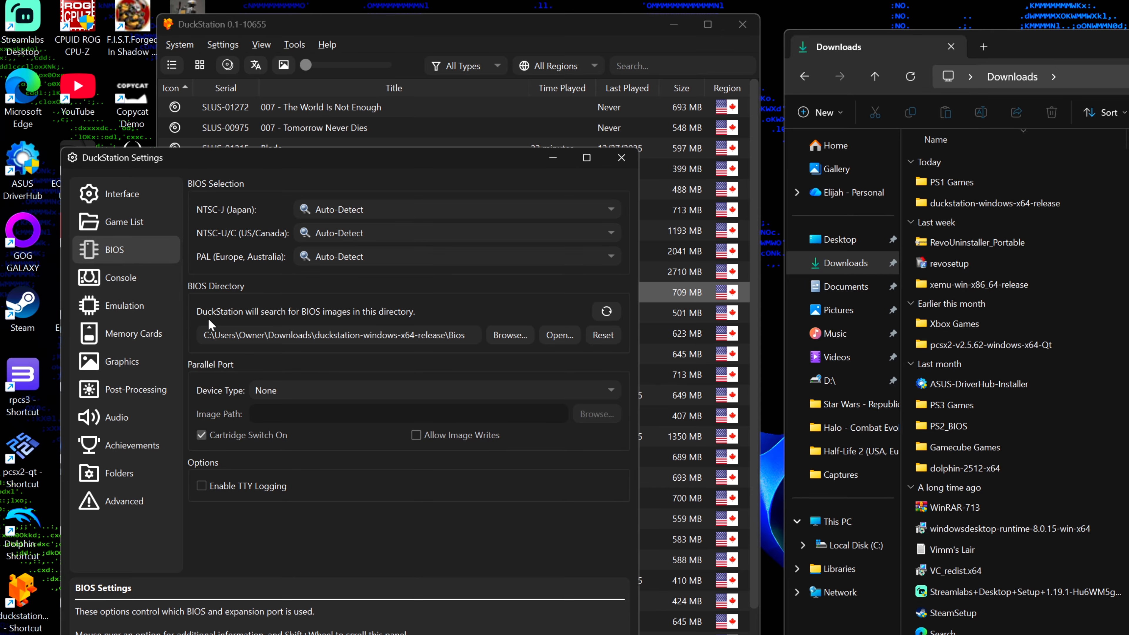
left_click(154, 197)
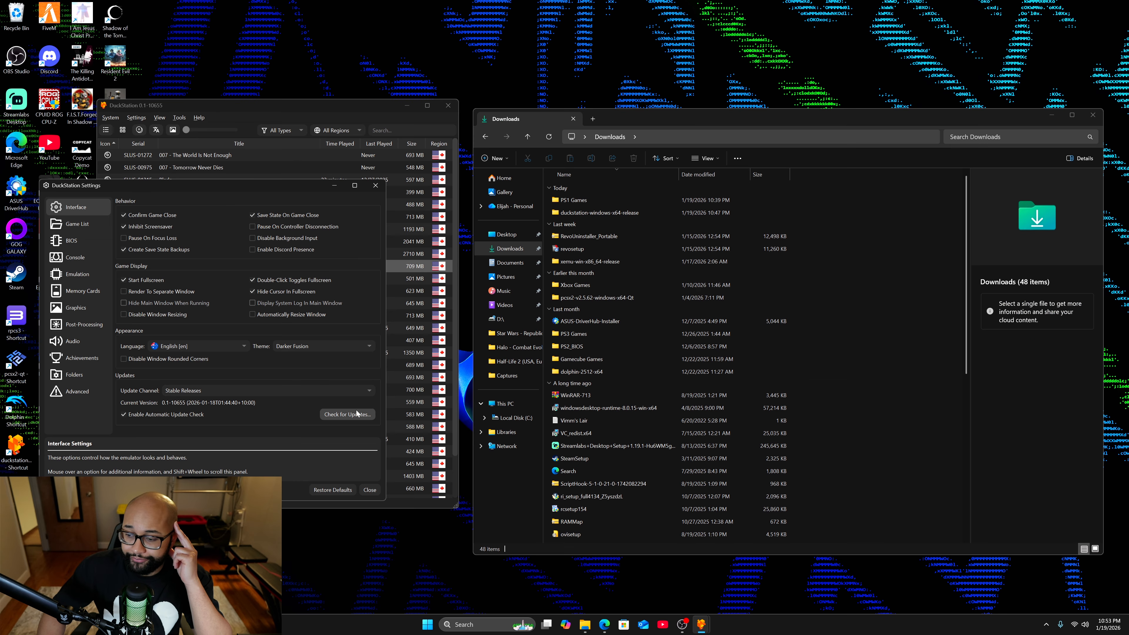
left_click(370, 489)
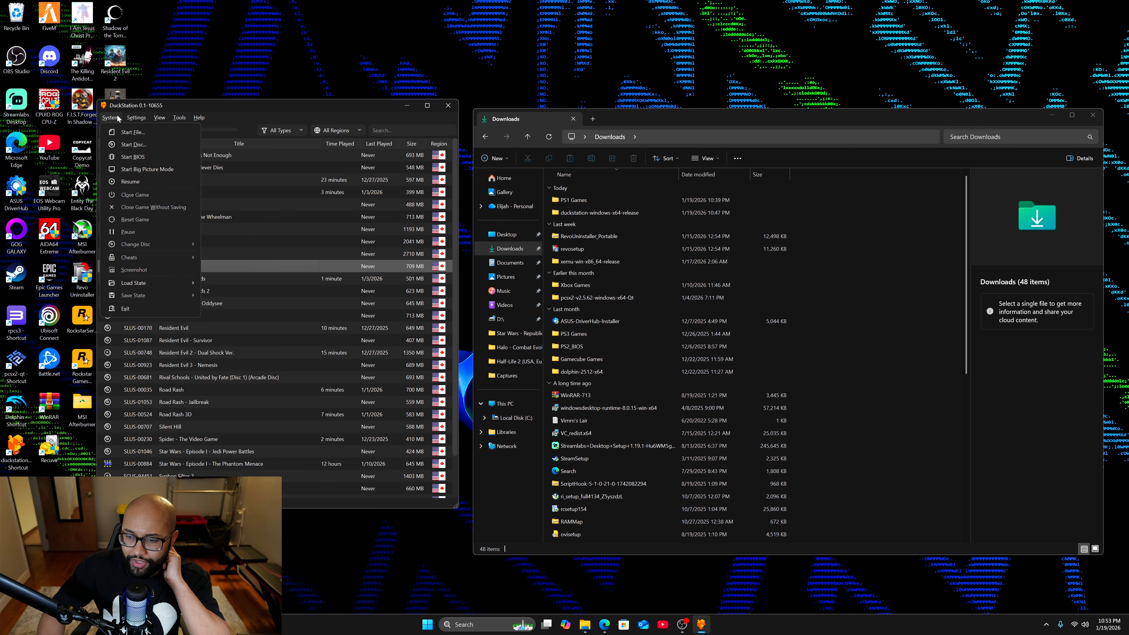
Check the Analog Controller bindings for Controller Port 1, including D-Pad Up, and close the controller settings.
left_click(137, 118)
mouse_move(178, 118)
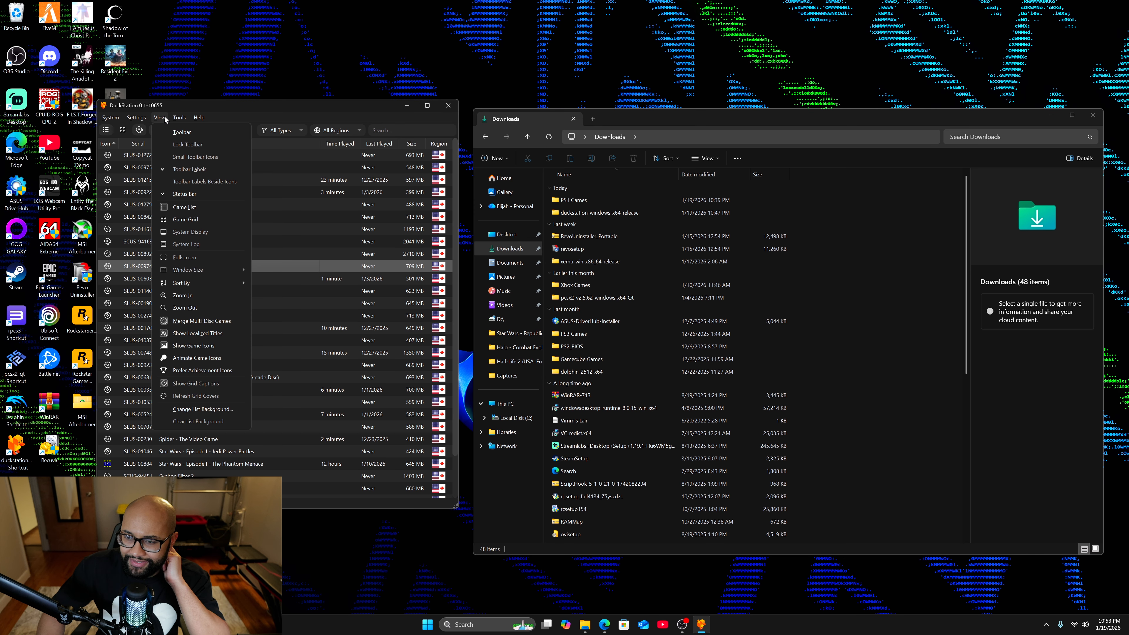
mouse_move(136, 118)
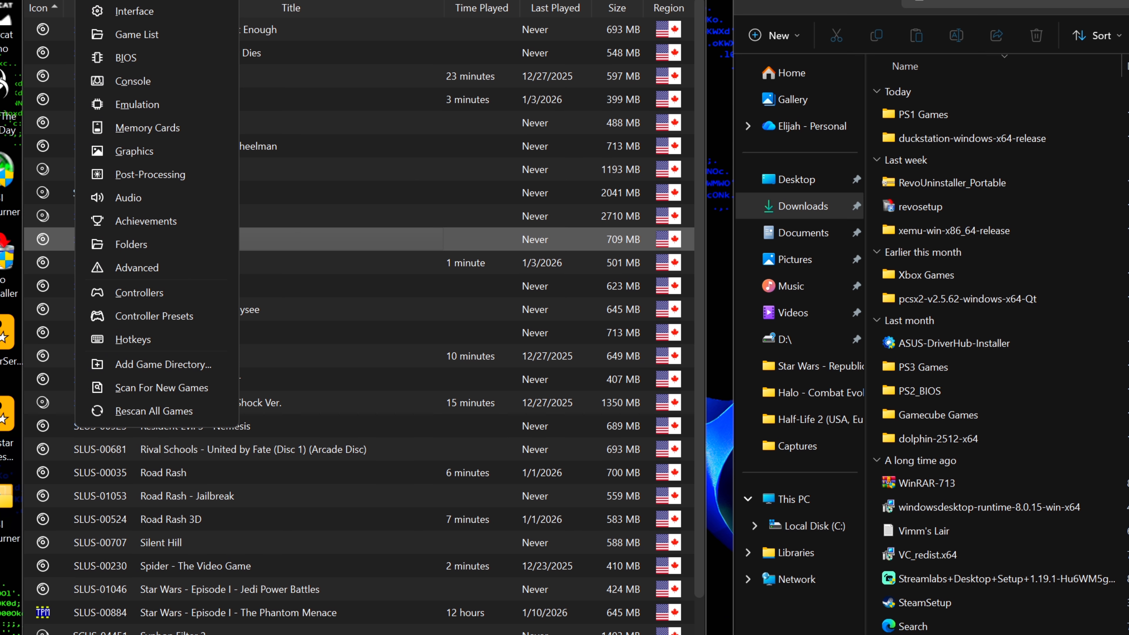
left_click(149, 293)
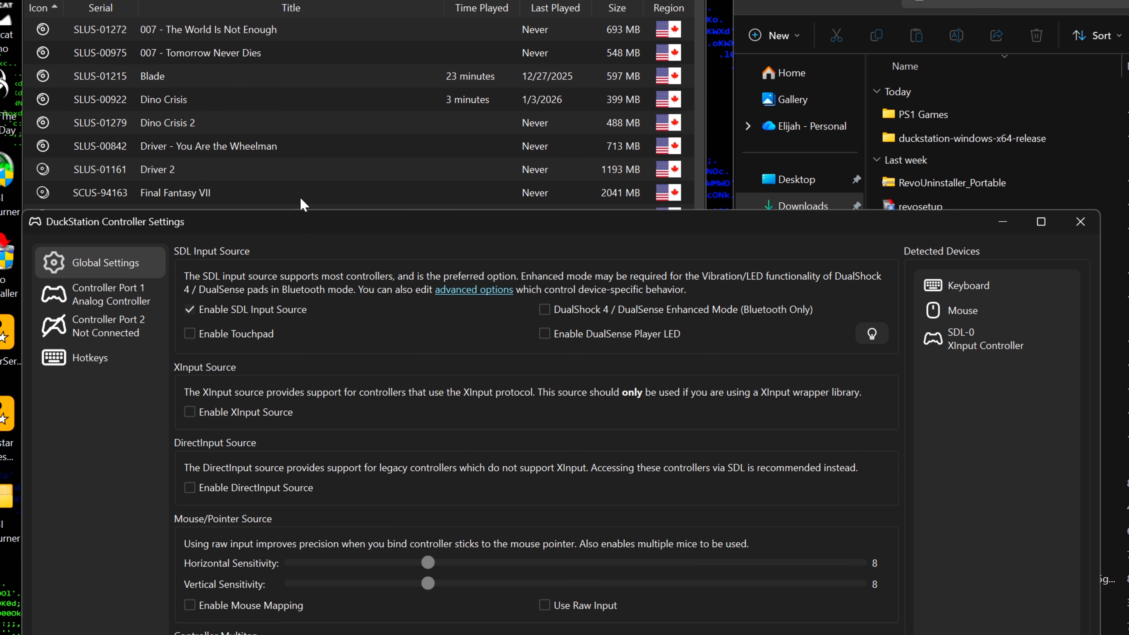
left_click(110, 309)
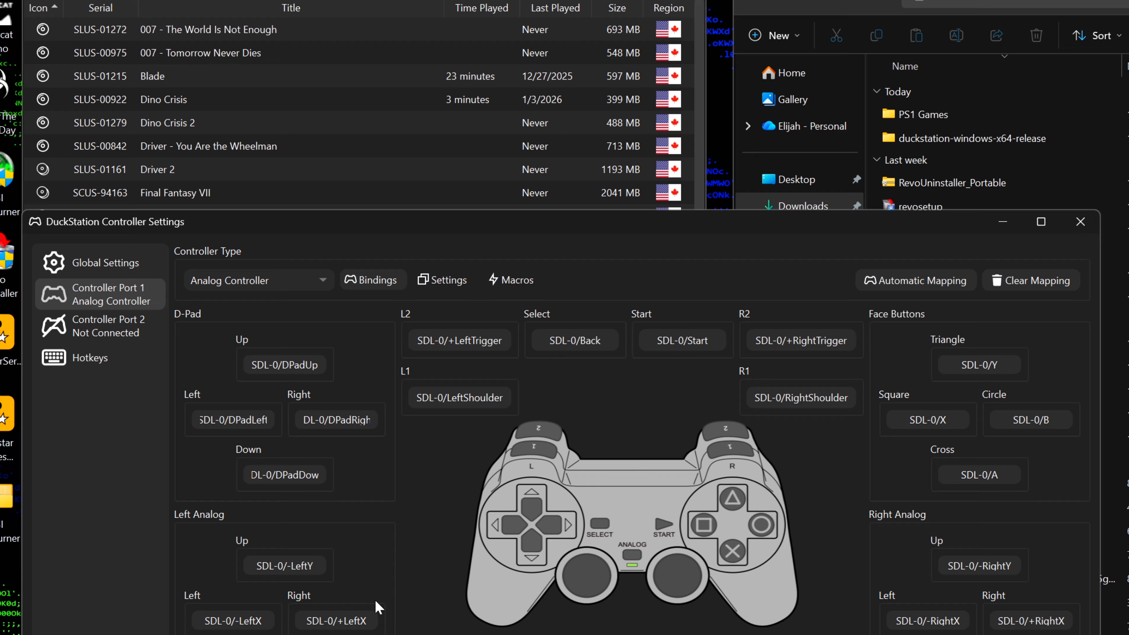
left_click(279, 365)
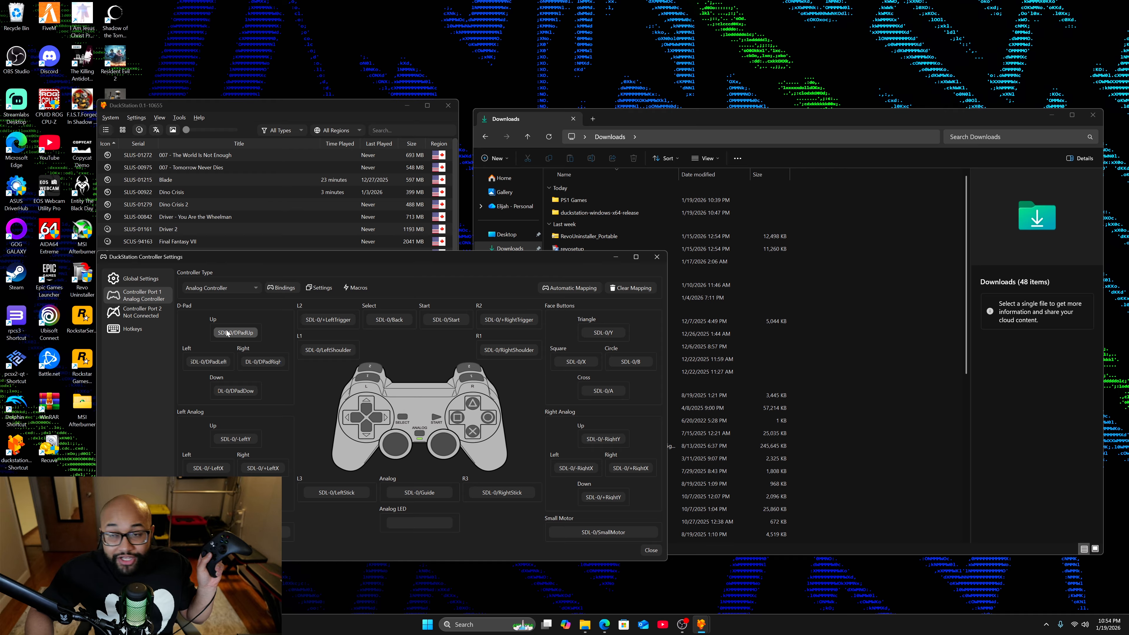
left_click(227, 333)
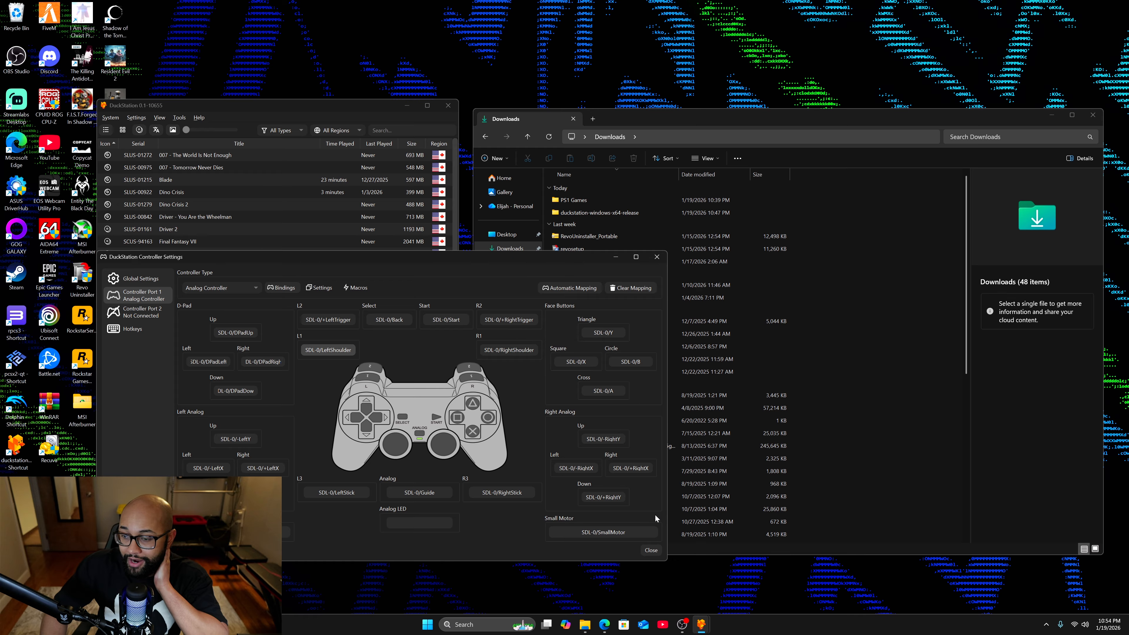
left_click(650, 551)
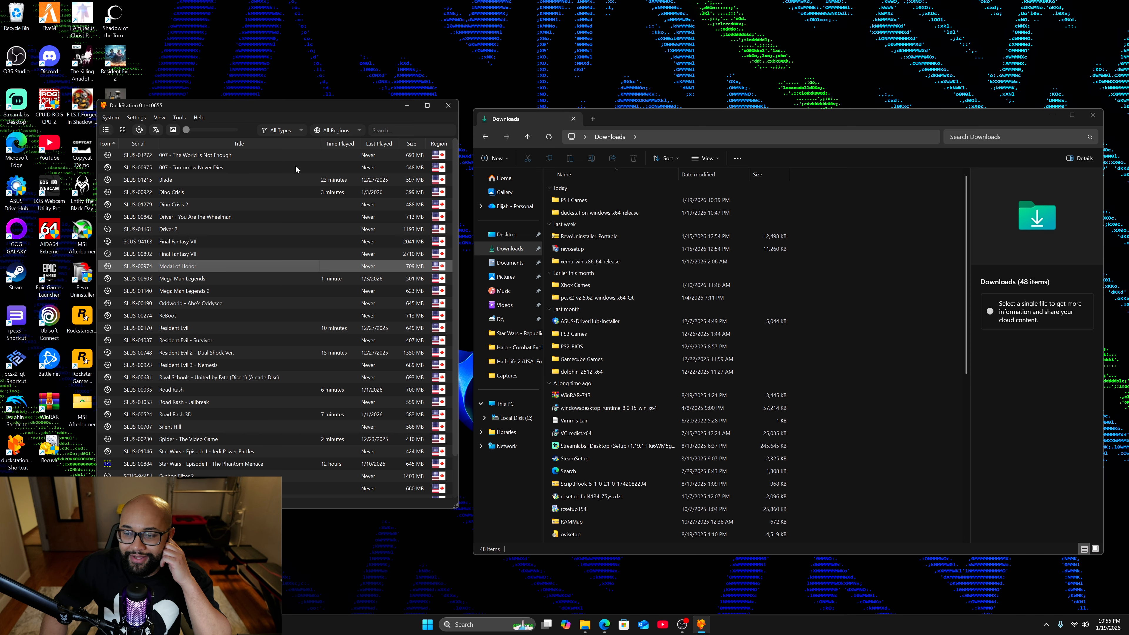
Launch Resident Evil from the game list and start a new game with Chris Redfield.
scroll(223, 188, "down", 1)
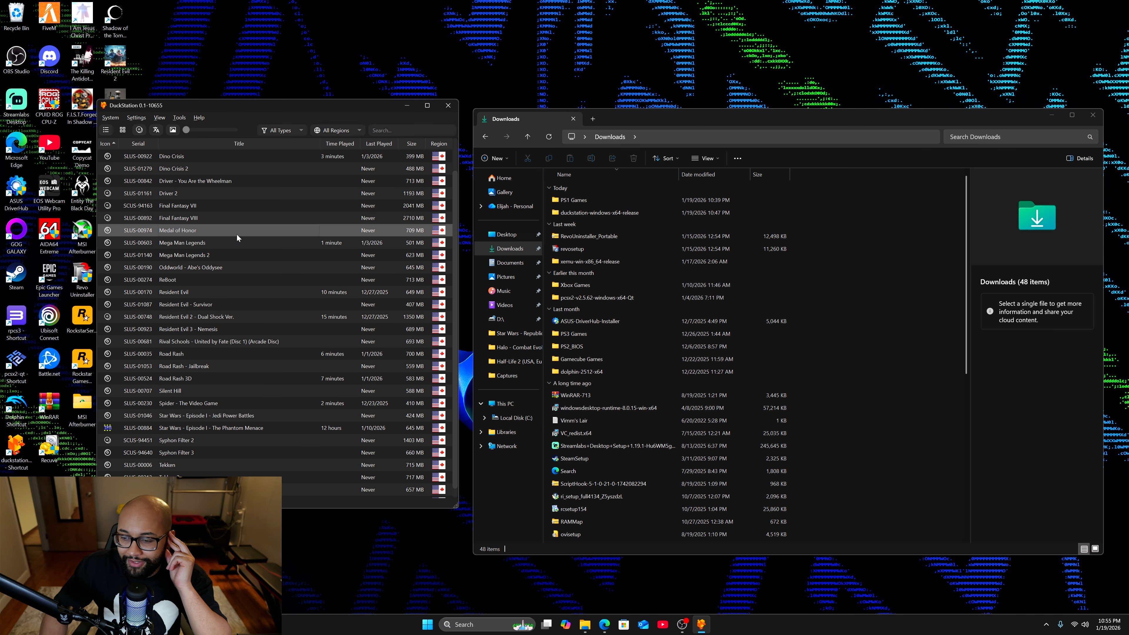
scroll(242, 280, "down", 1)
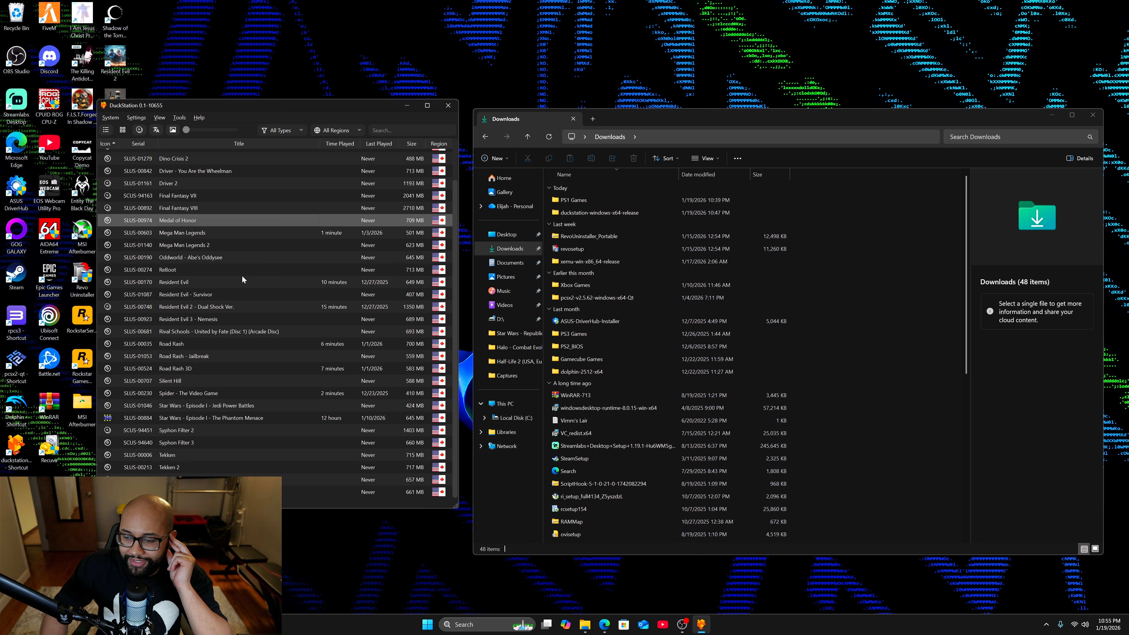
double_click(200, 282)
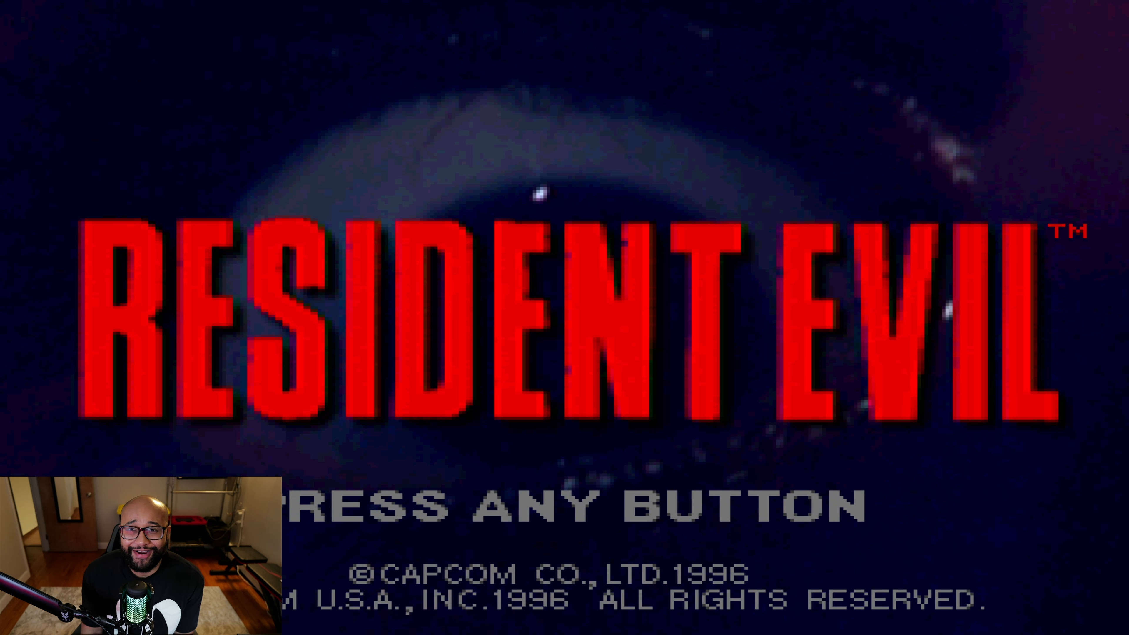
key("Return")
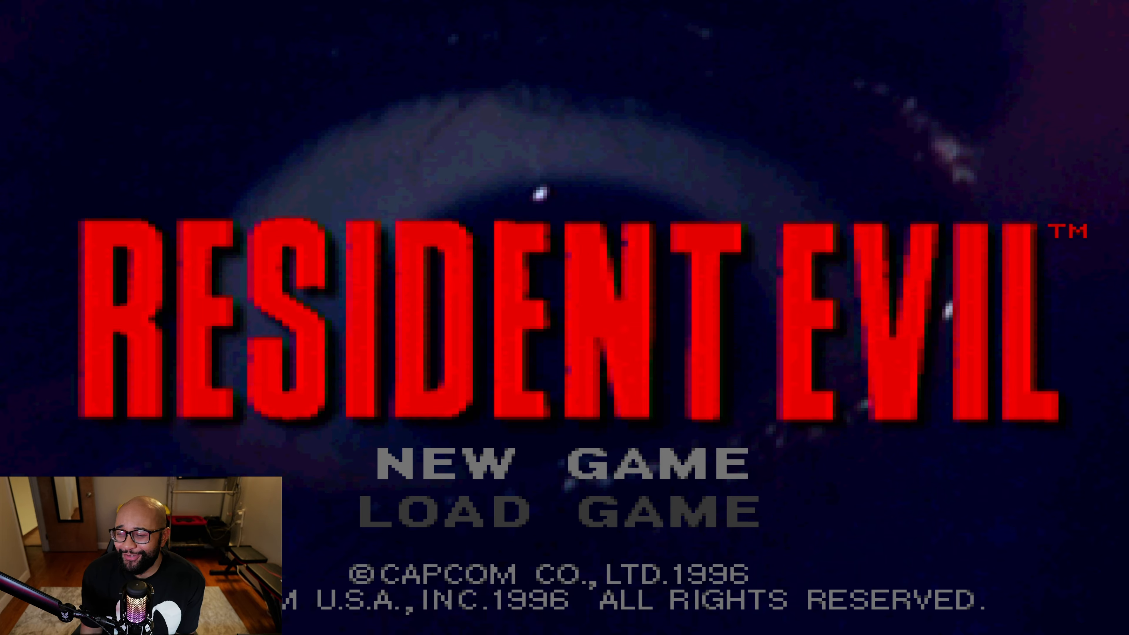
key("Return")
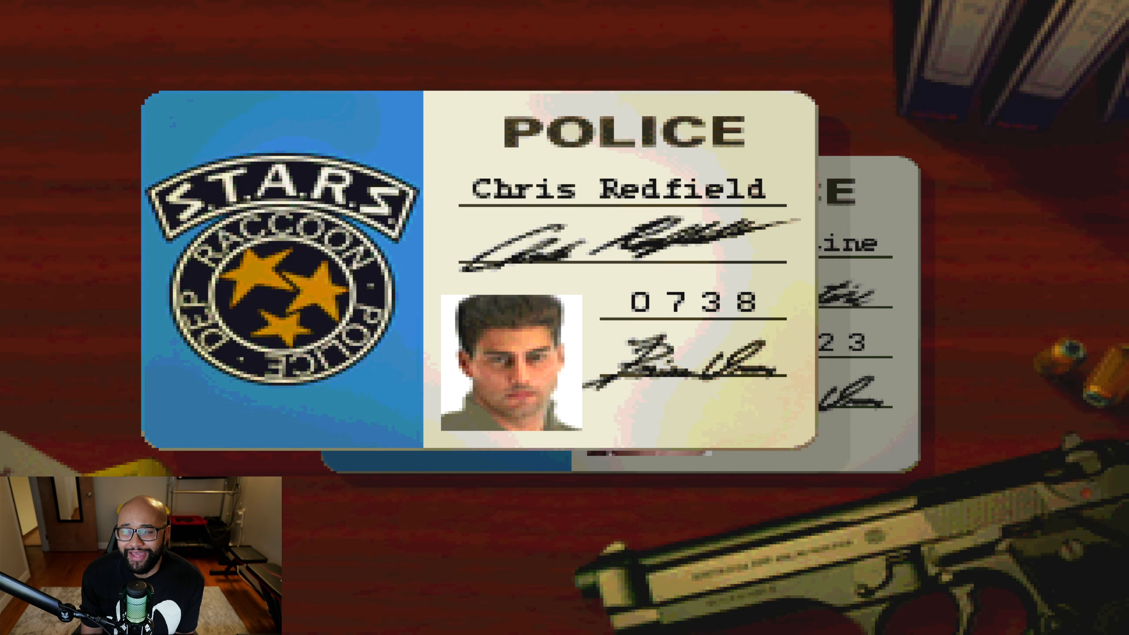
key("Return")
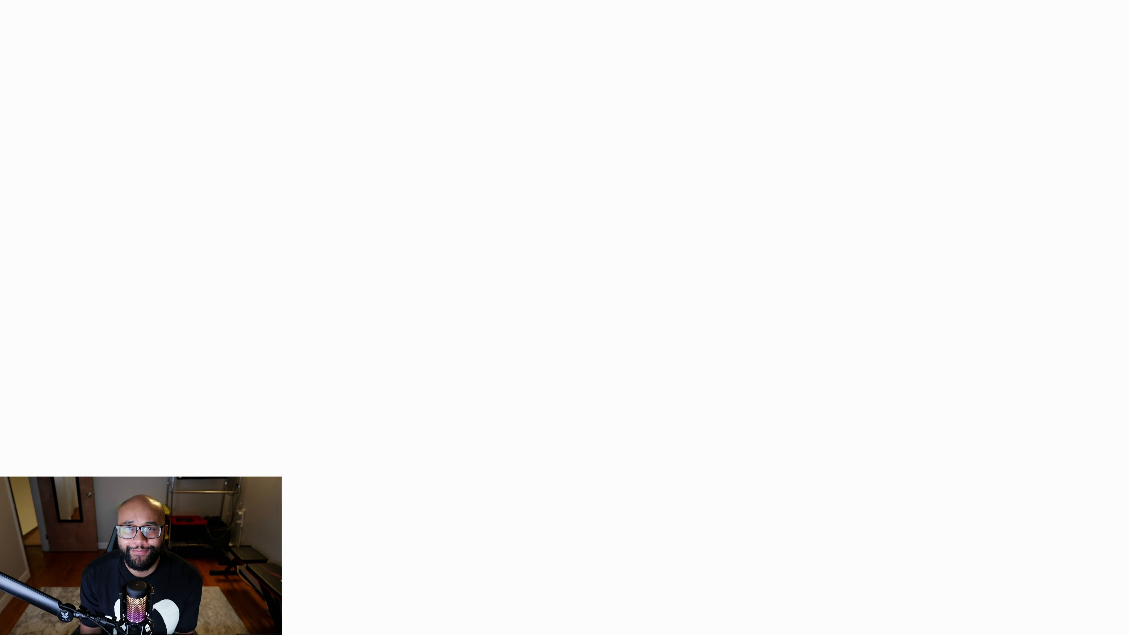